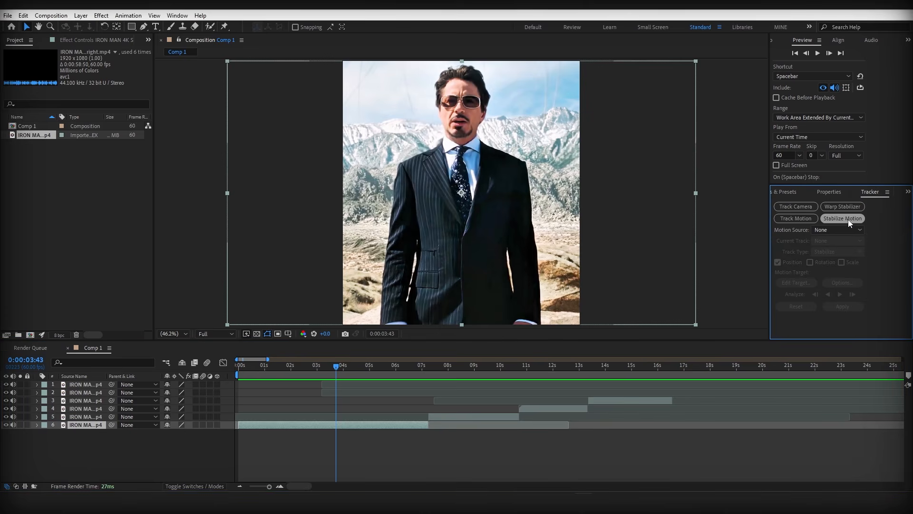
Step: Start Stabilize Motion on the mountain clip, place the track point over the man's sunglasses and analyze forward
left_click(842, 218)
left_click_drag(474, 181, 476, 104)
left_click(840, 295)
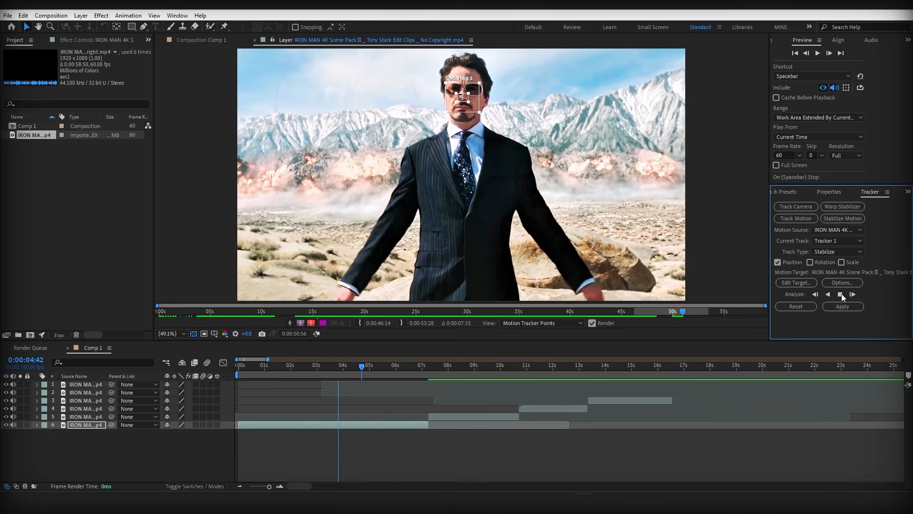
Step: Add Motion Tile to the stabilized mountain clip with Mirror Edges on and Output Height 120, and scrub through the result
left_click(786, 191)
left_click(806, 205)
type("motion")
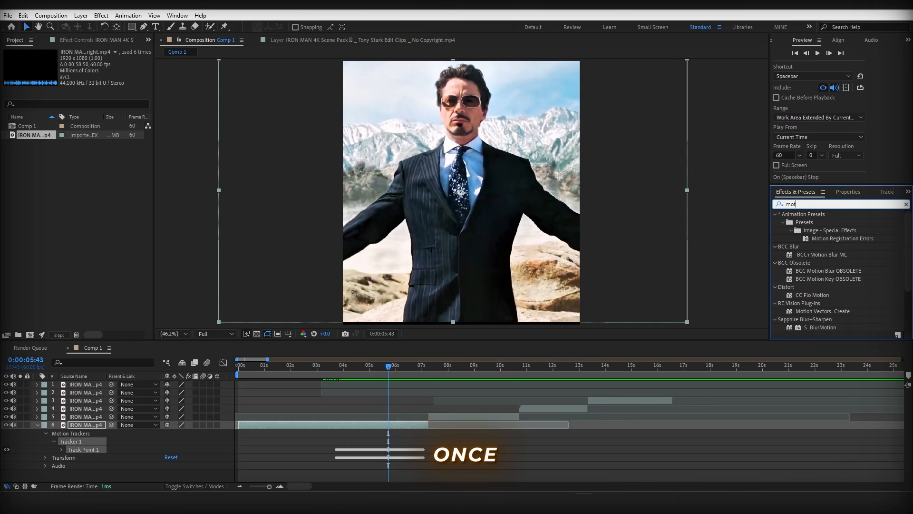
scroll(837, 267, "down", 5)
left_click_drag(808, 302, 214, 161)
left_click(87, 109)
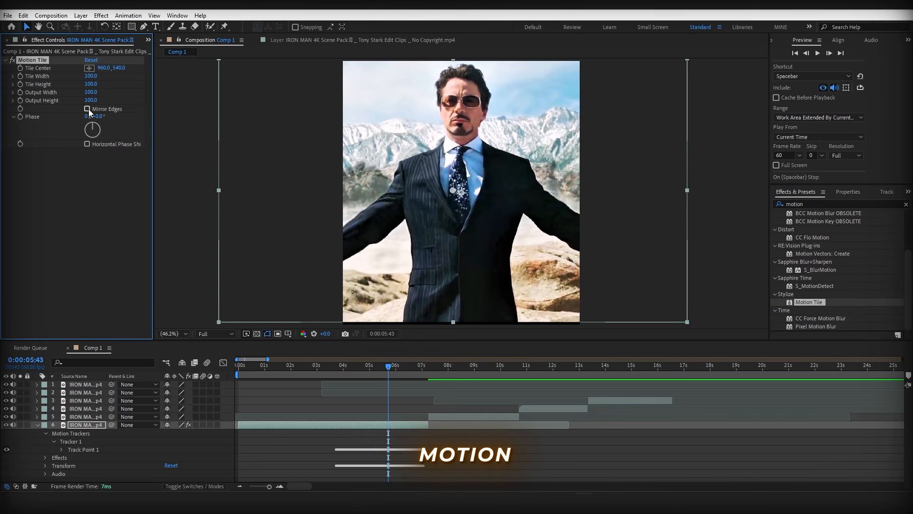
left_click_drag(91, 100, 100, 99)
left_click(335, 366)
left_click_drag(335, 372, 398, 367)
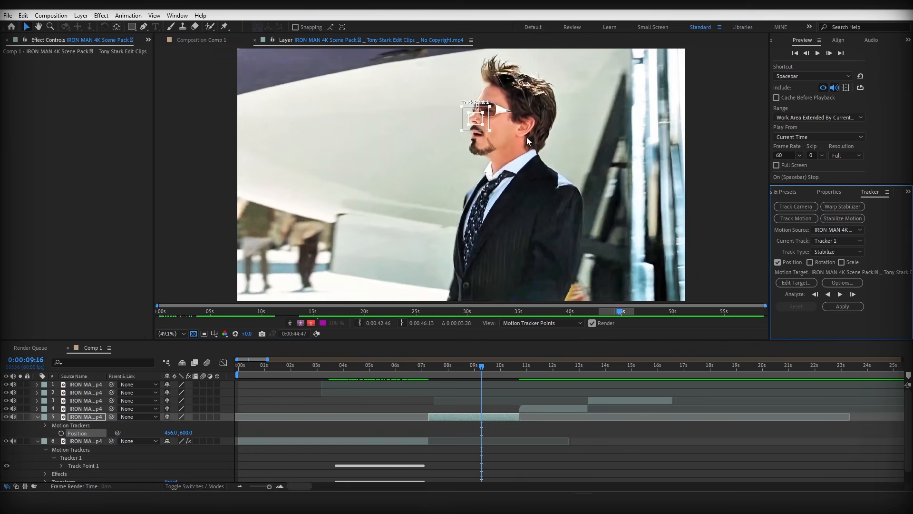
Step: Stabilize the side-profile clip by analyzing its face track forward, and add Motion Tile with Mirror Edges and Output Height 120
left_click(840, 294)
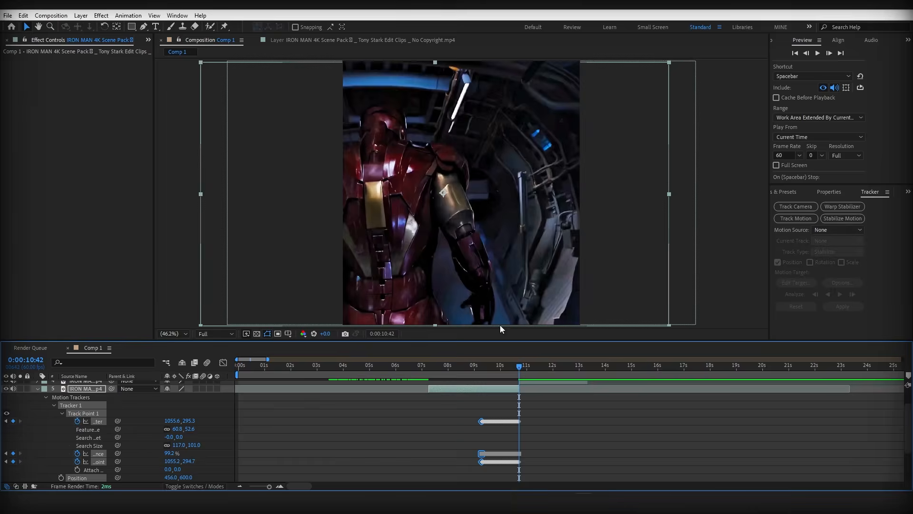
left_click_drag(518, 365, 494, 367)
left_click(787, 191)
left_click_drag(808, 302, 88, 114)
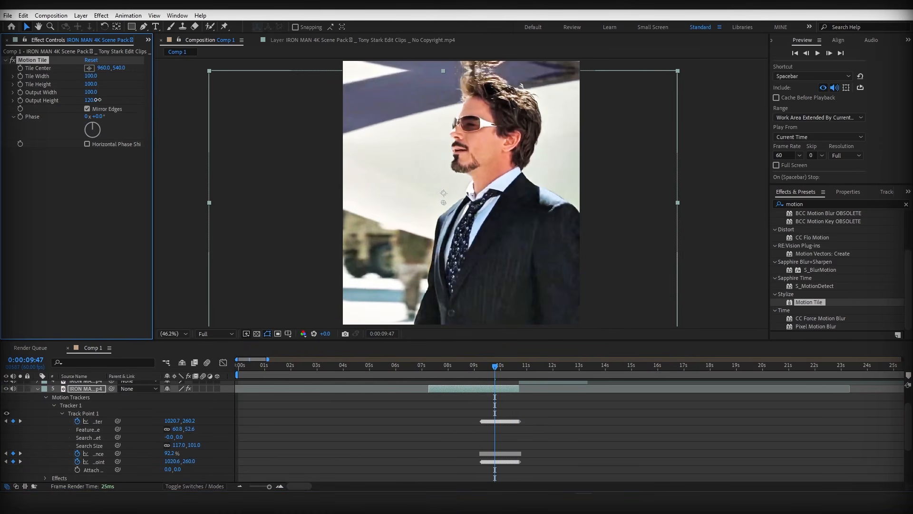
left_click_drag(495, 365, 507, 365)
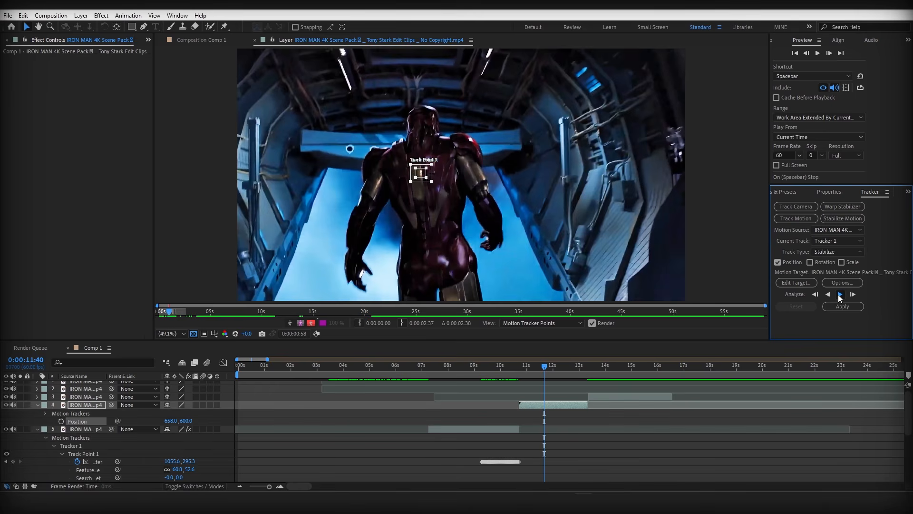
Step: Stabilize the clip of the armor seen from behind by analyzing the back track point forward, and add Motion Tile
left_click(839, 295)
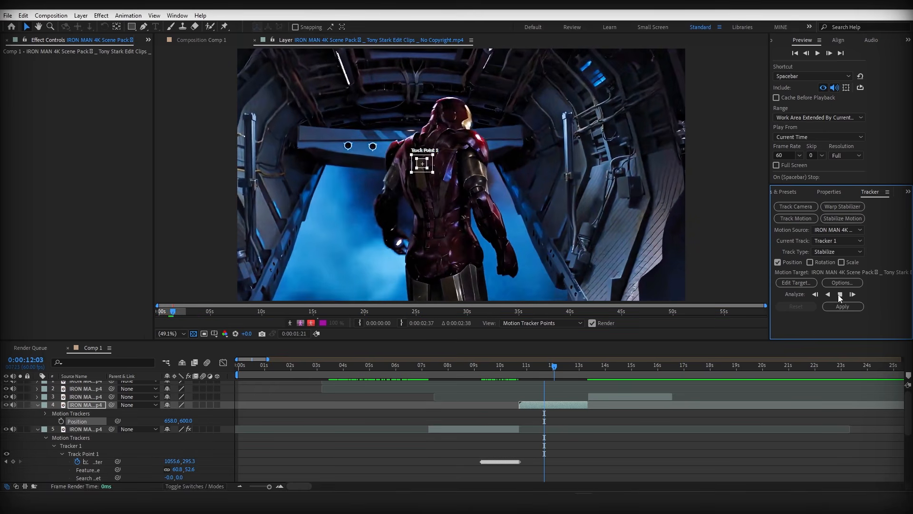
left_click(840, 295)
left_click(555, 390)
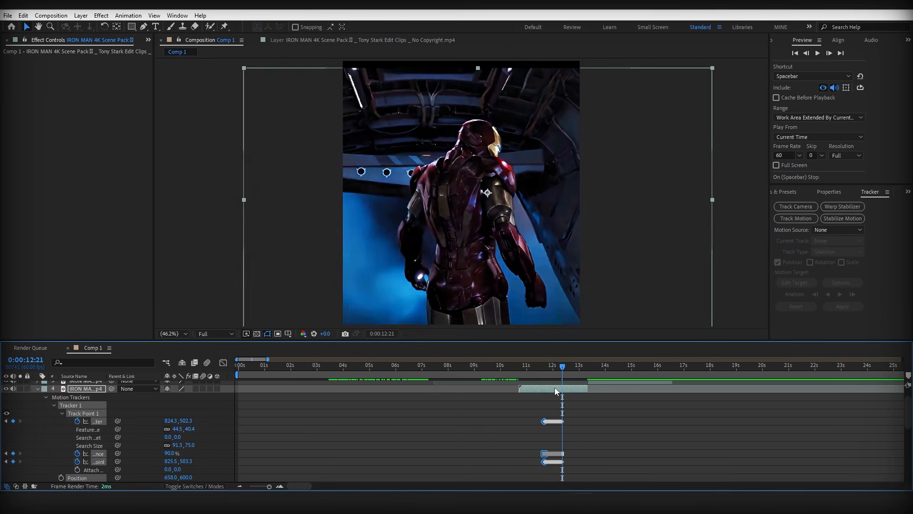
mouse_move(562, 365)
left_mouse_down()
mouse_move(541, 367)
mouse_move(559, 365)
left_mouse_up()
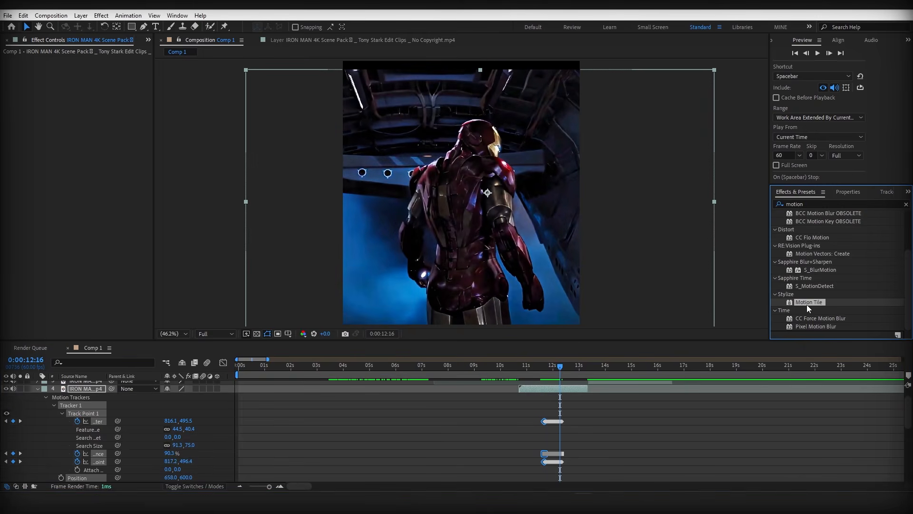
left_click_drag(809, 302, 96, 101)
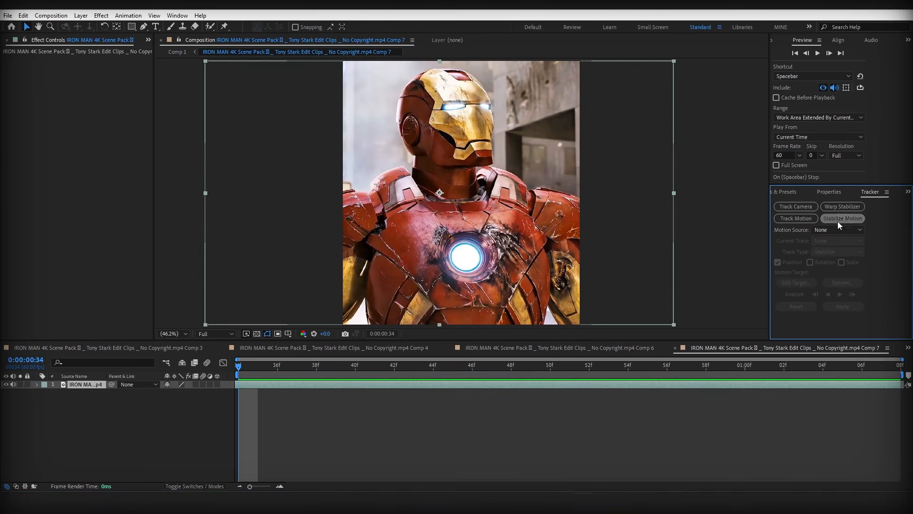
Step: Stabilize the close-up armor clip with a track point on the helmet's forehead, applying the forward analysis to X and Y
left_click(839, 218)
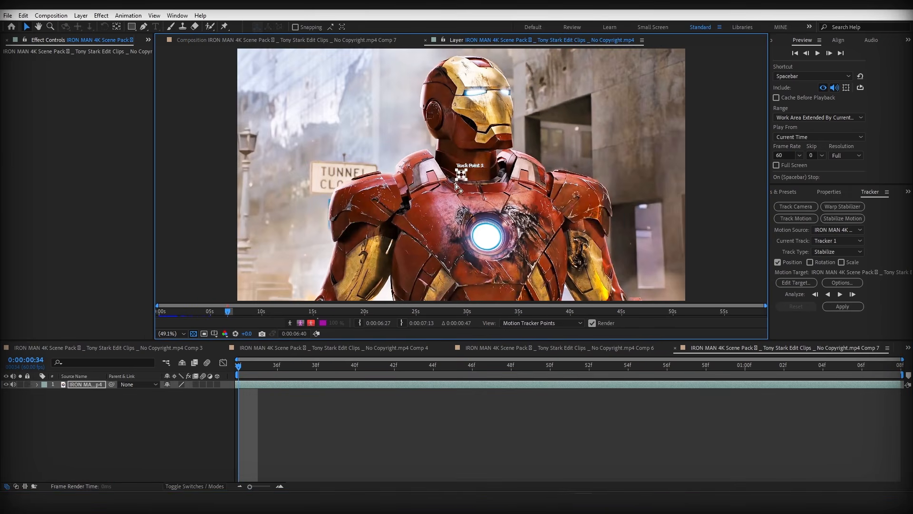
left_click_drag(461, 174, 477, 89)
left_click(840, 294)
left_click(842, 306)
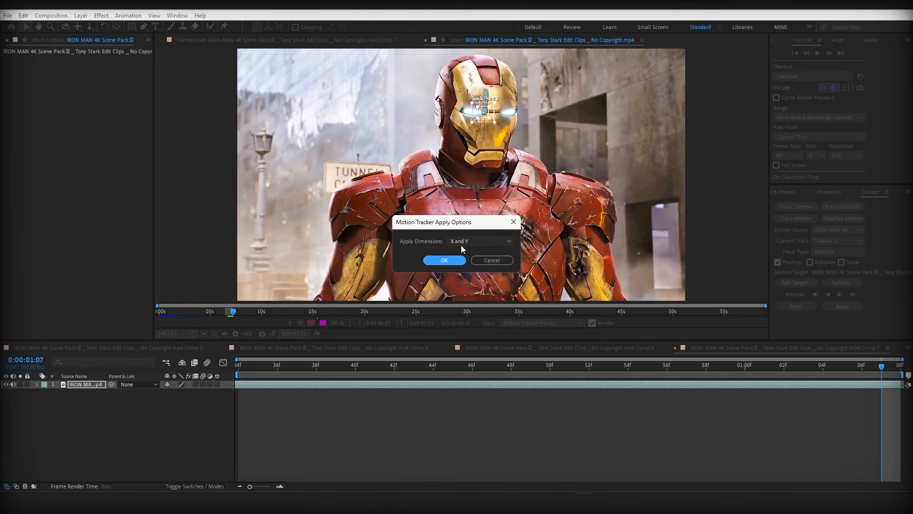
left_click(462, 242)
left_click(462, 262)
left_click(435, 260)
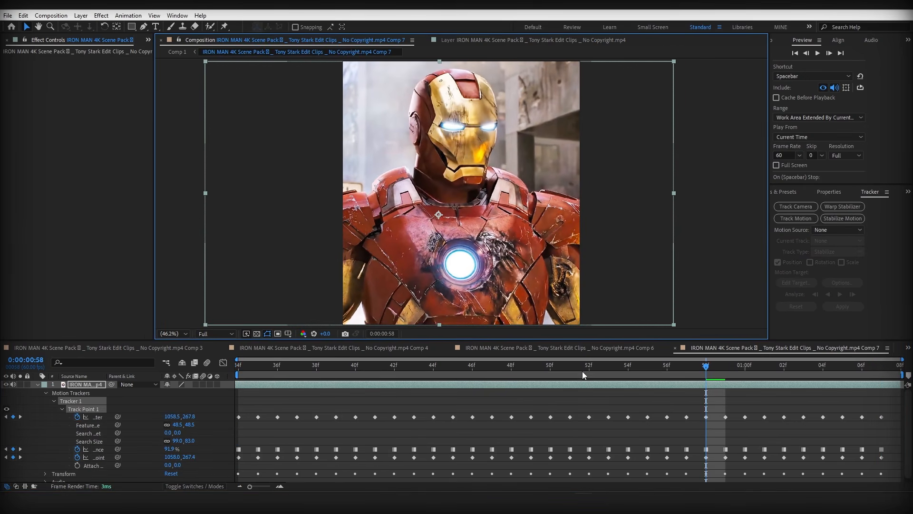
Step: Add Motion Tile with Mirror Edges to the close-up armor clip and play back the stabilized clips in Comp 1
key("Home")
key("ctrl+5")
type("mot")
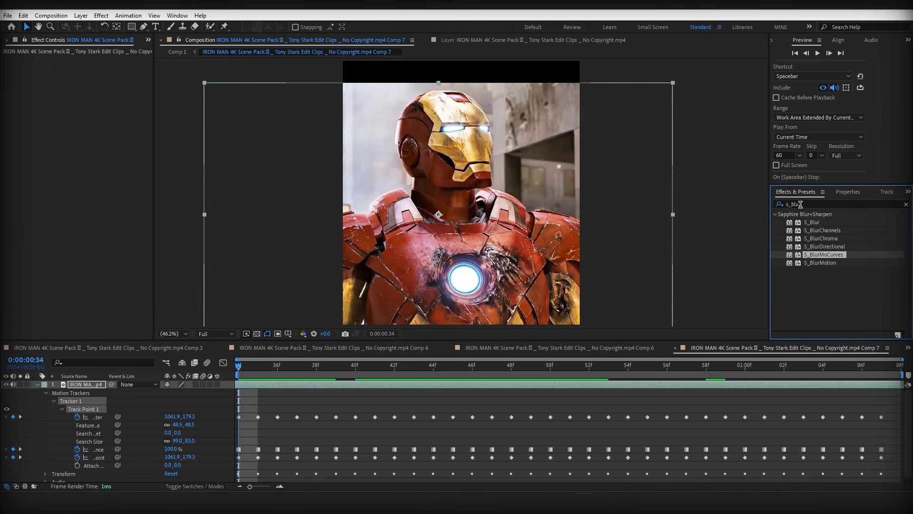
type("ion tile")
double_click(813, 222)
left_click(87, 109)
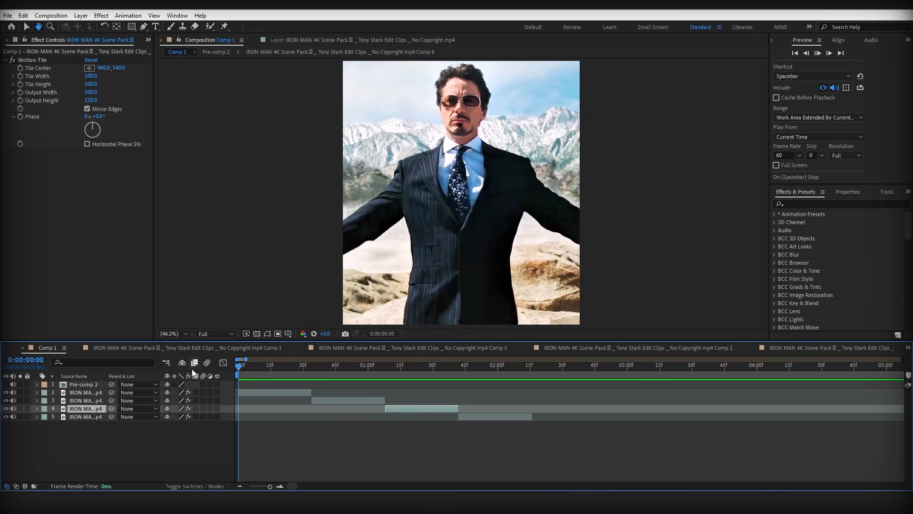
key("space")
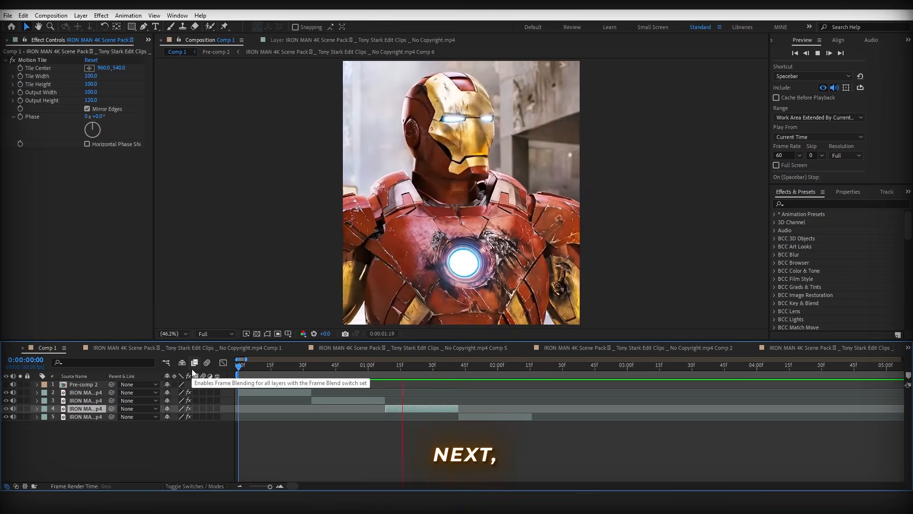
key("space")
Step: Pre-compose each of the four stabilized clips in Comp 1 into its own composition
left_click(259, 392)
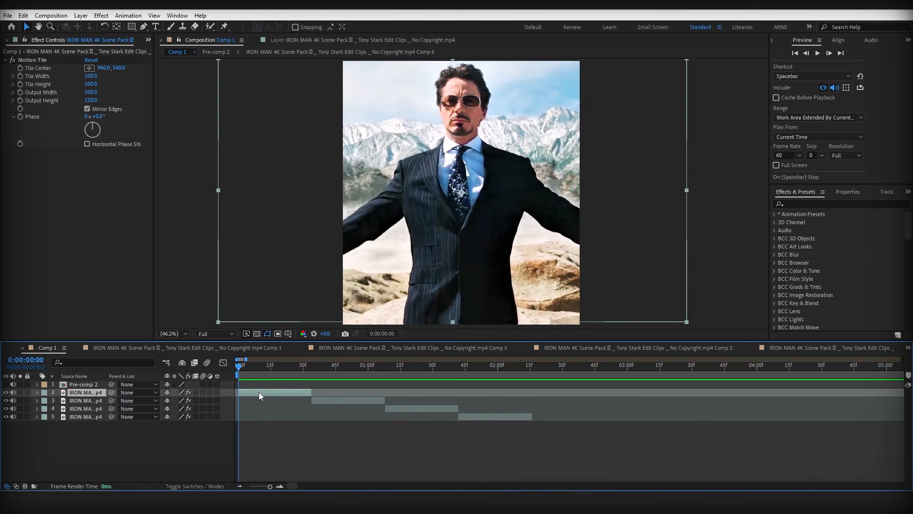
key("ctrl+shift+c")
left_click(129, 367)
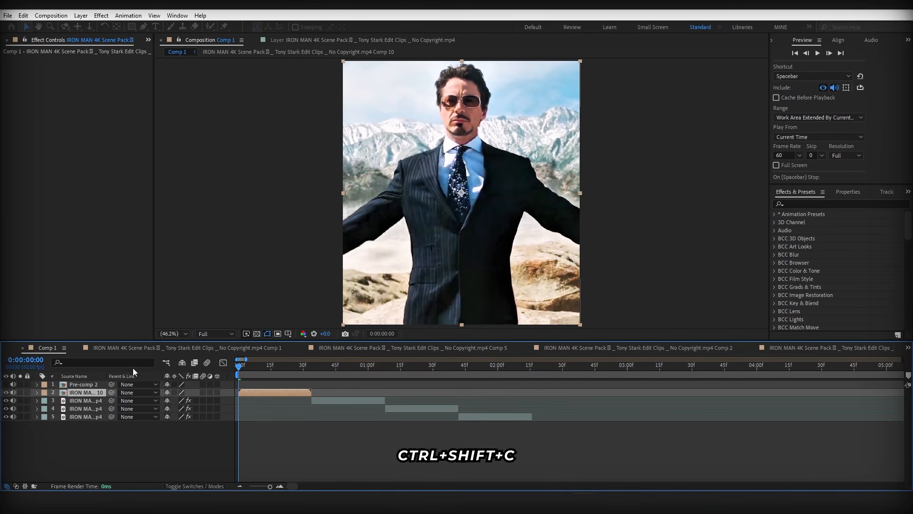
left_click(94, 400)
key("ctrl+shift+c")
left_click(129, 367)
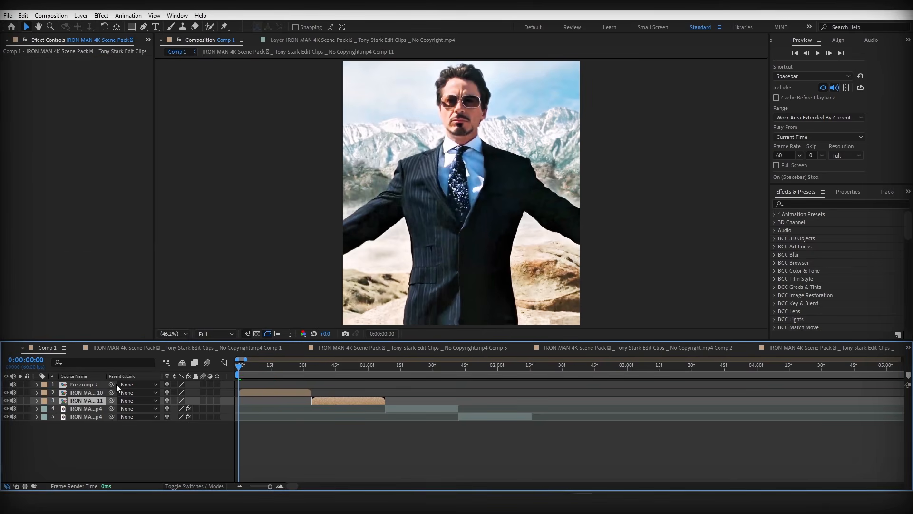
left_click(85, 408)
key("ctrl+shift+c")
key("Return")
left_click(85, 416)
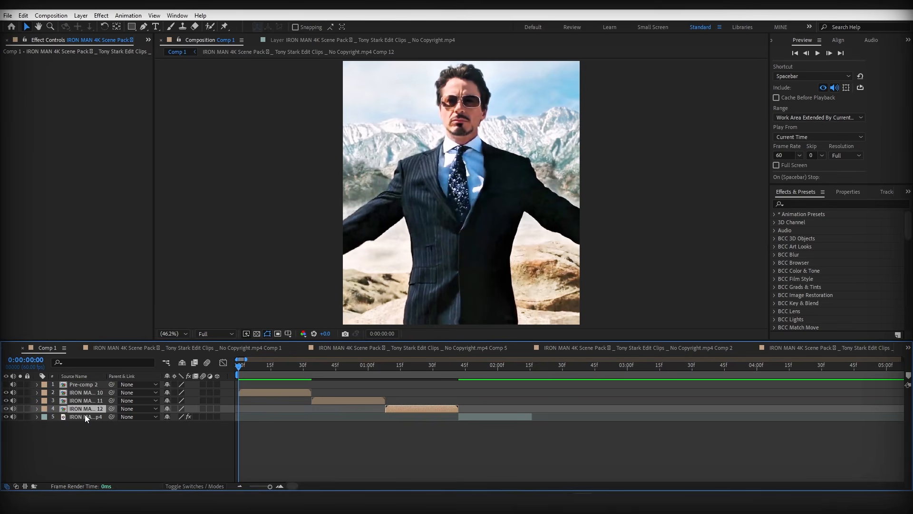
key("ctrl+shift+c")
left_click(130, 367)
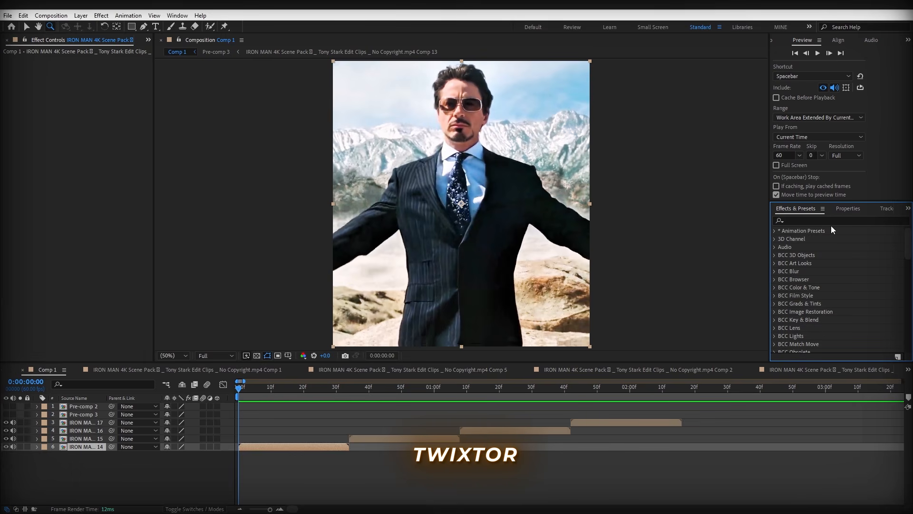
Step: Find the Twixtor Pro effect and apply it to the first pre-composed clip
left_click(811, 221)
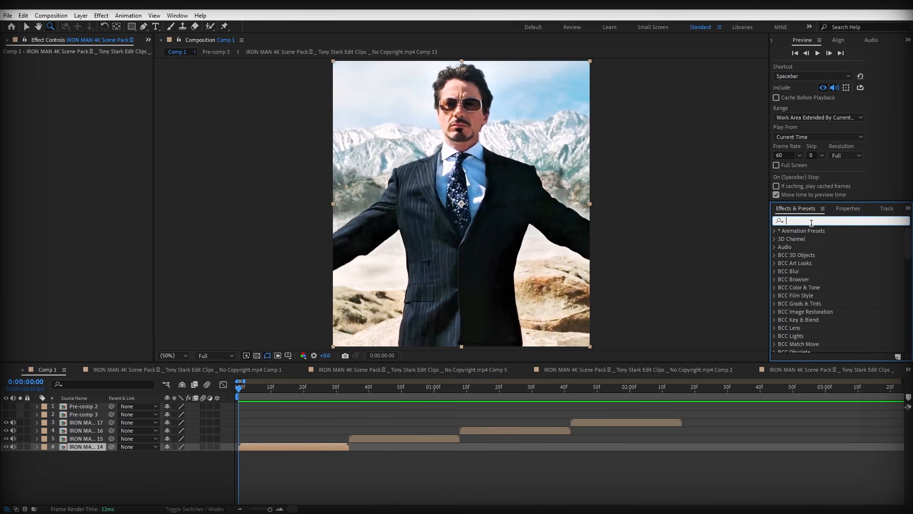
type("twi")
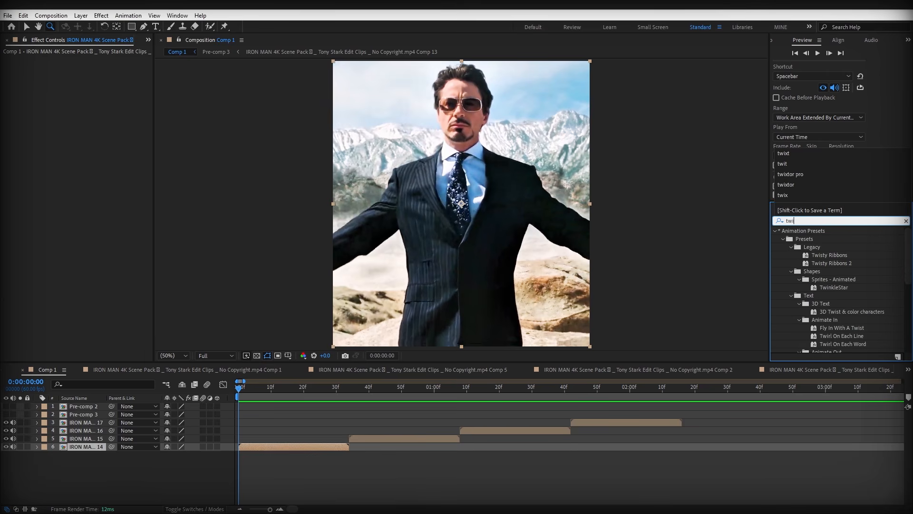
type("xtor")
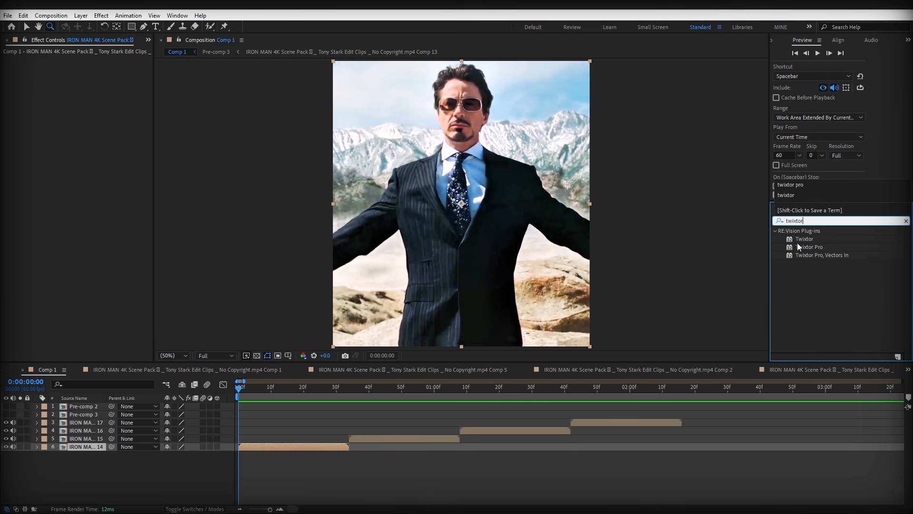
left_click_drag(809, 247, 258, 448)
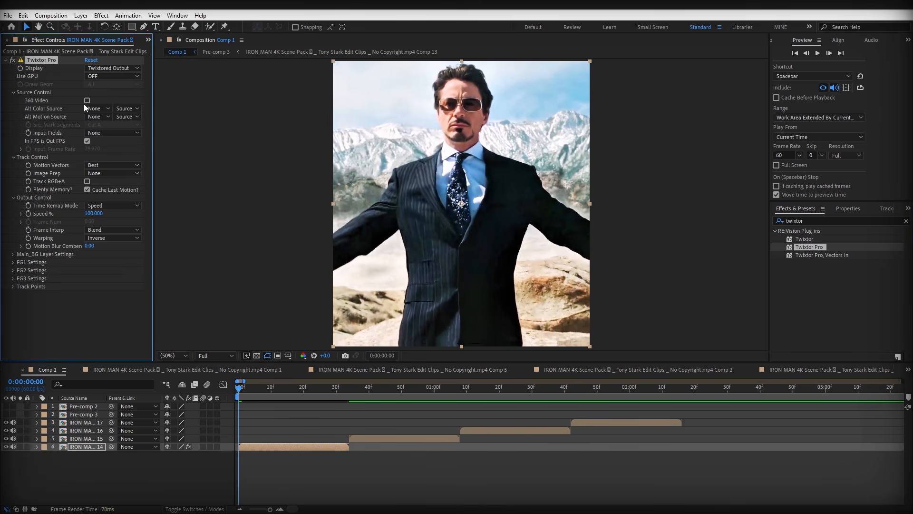
Step: Set Twixtor Pro's Image Prep to Contrast/Edge Enhance, Frame Interp to Motion Weighted Blend and Warping to Inverse w/ Smart Blend
left_click(117, 173)
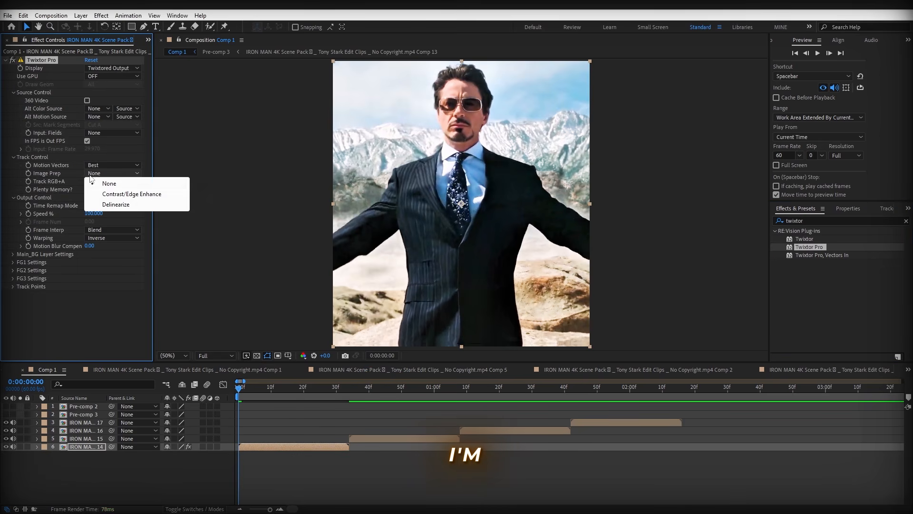
left_click(112, 194)
left_click(93, 230)
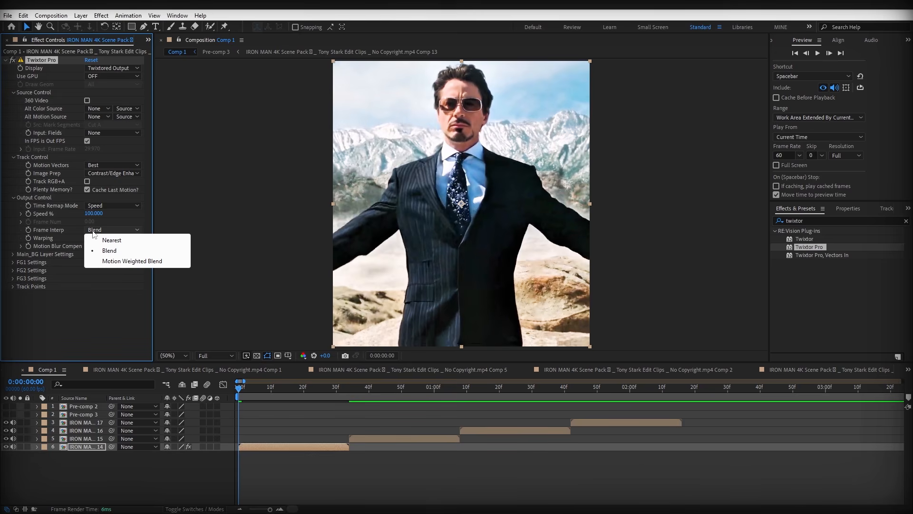
left_click(108, 263)
left_click(106, 237)
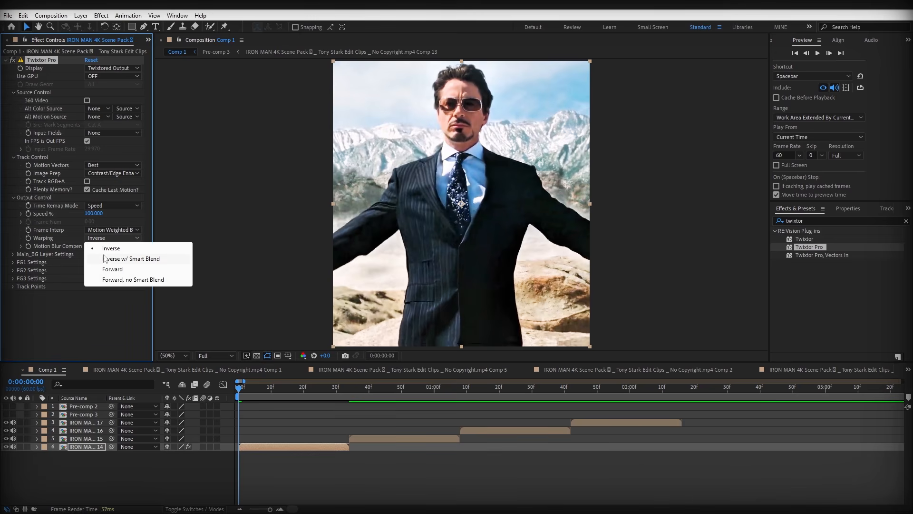
left_click(114, 261)
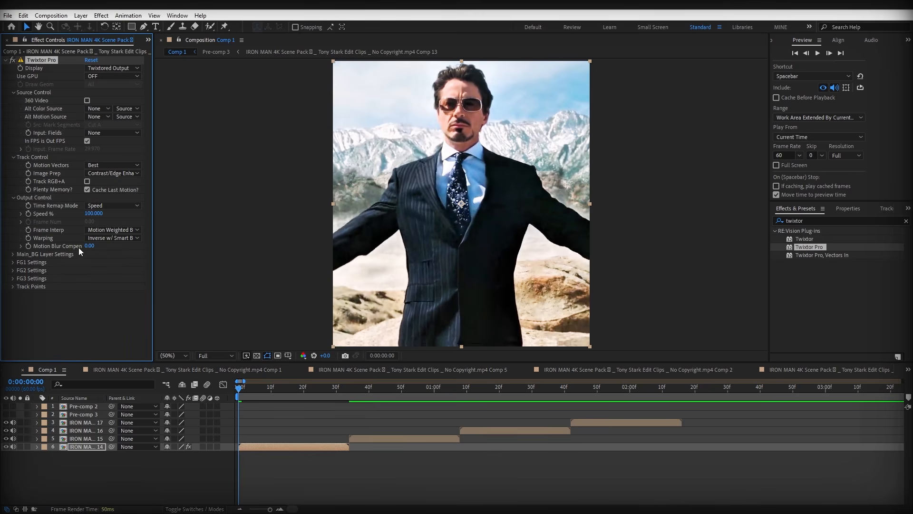
left_click(12, 255)
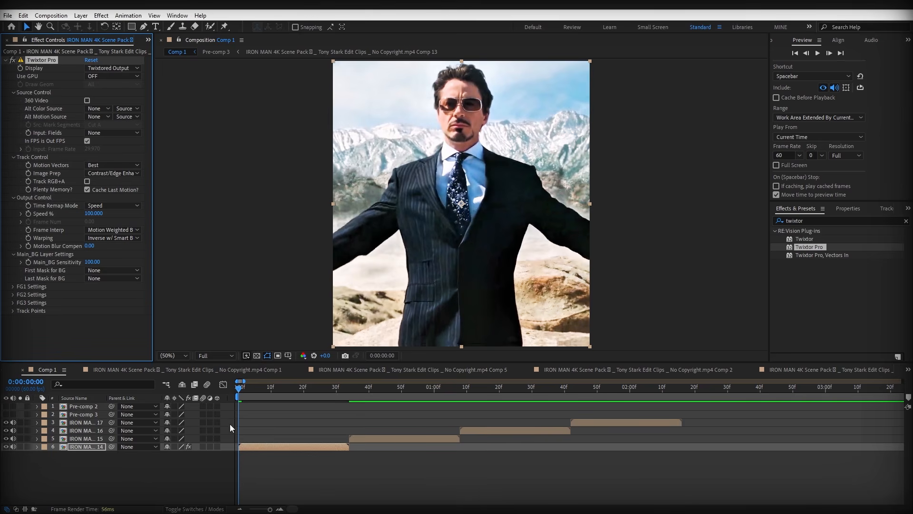
Step: Enable keyframing on Twixtor Pro's Speed % at the first clip's start and set it to 180
left_click(235, 387)
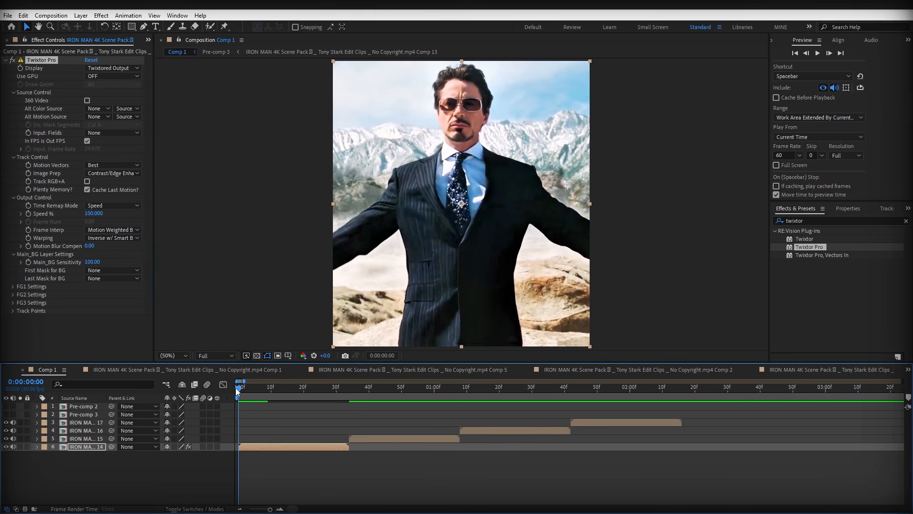
left_click(28, 214)
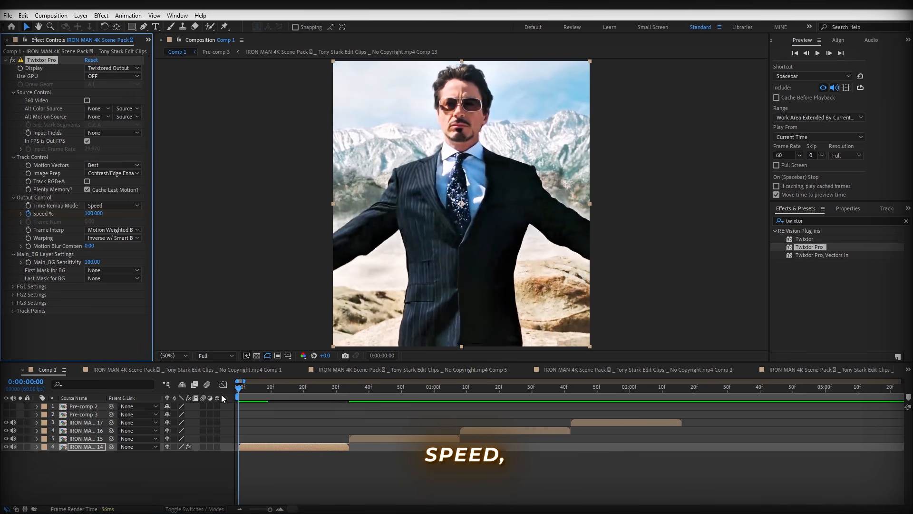
key("u")
left_click(92, 214)
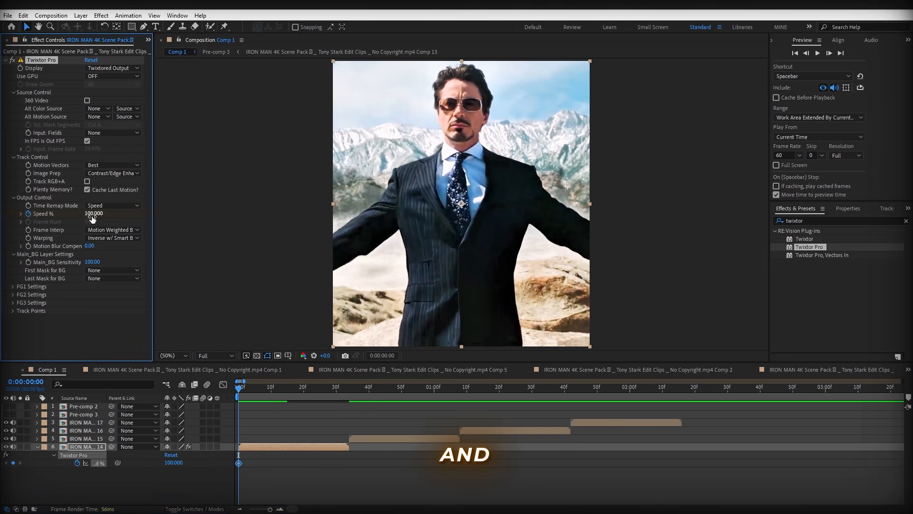
type("18")
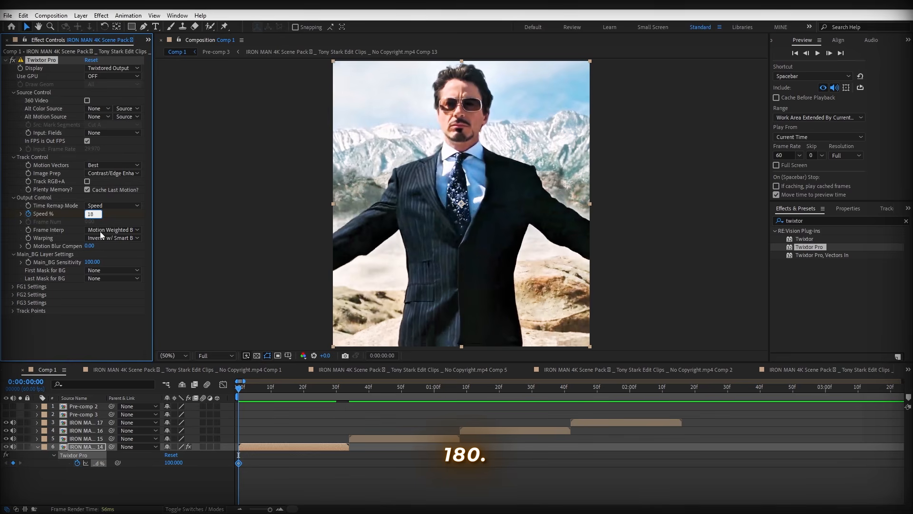
type("0")
left_click(97, 325)
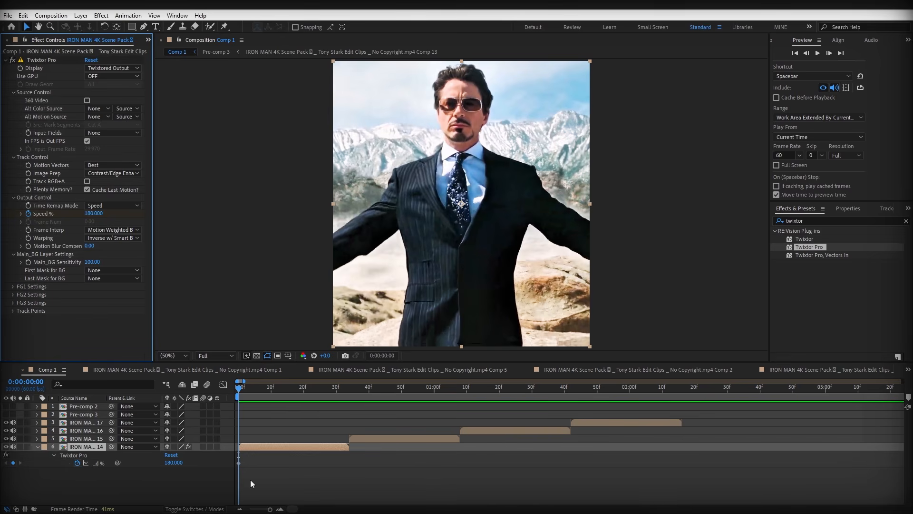
Step: Keyframe Twixtor Pro's Speed % to 50 at 0:00:00:17, the middle of the first clip
left_click(289, 390)
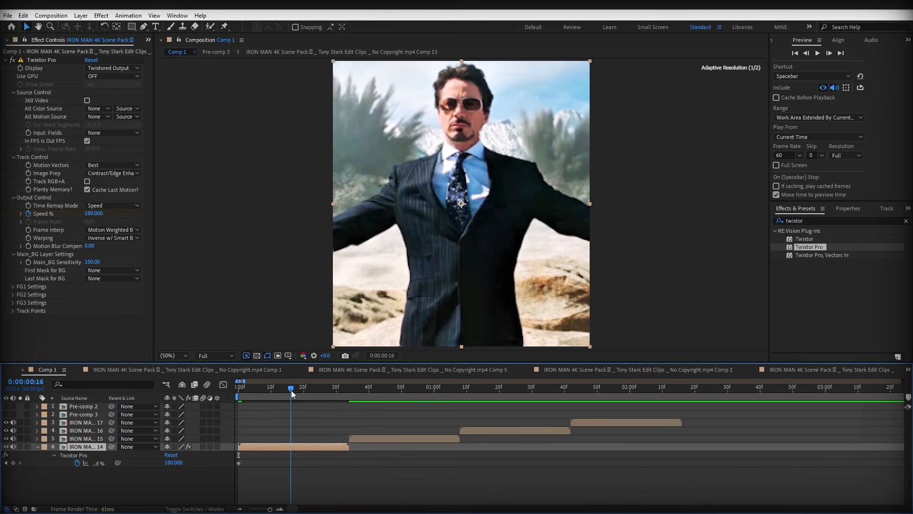
left_click_drag(291, 390, 293, 391)
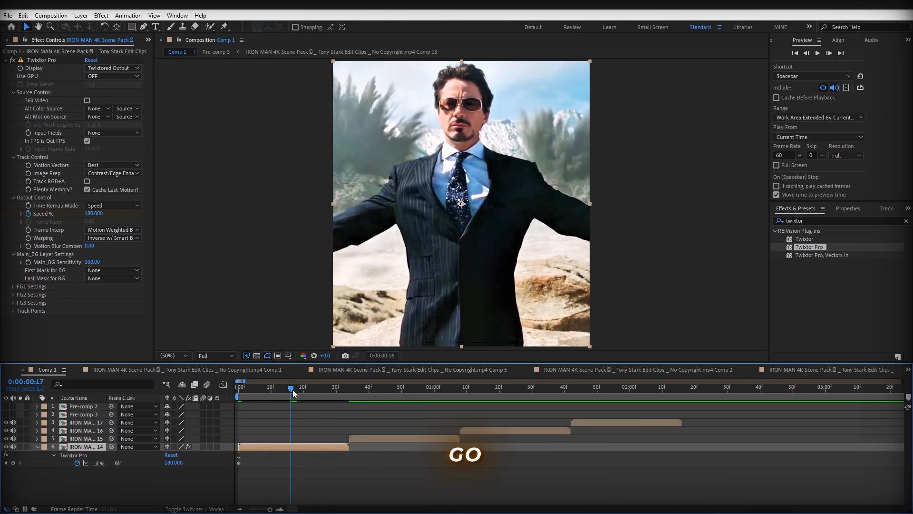
left_click(94, 213)
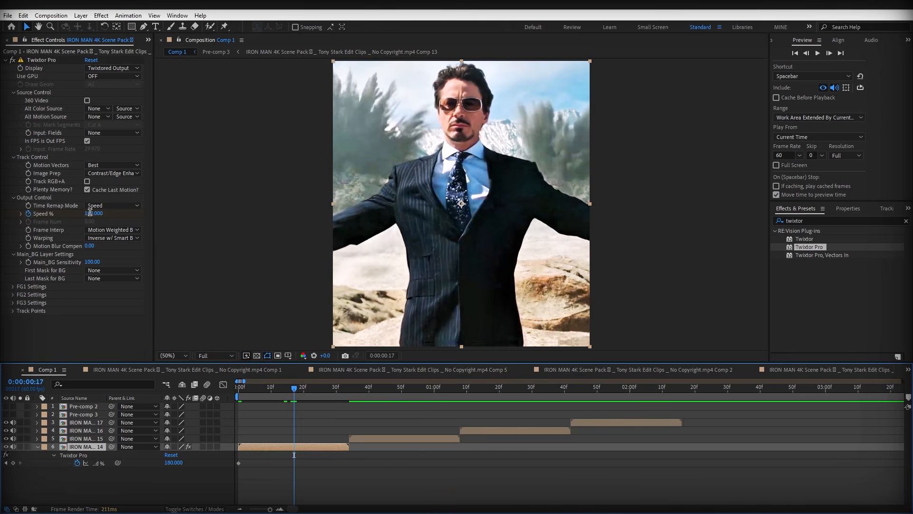
type("50")
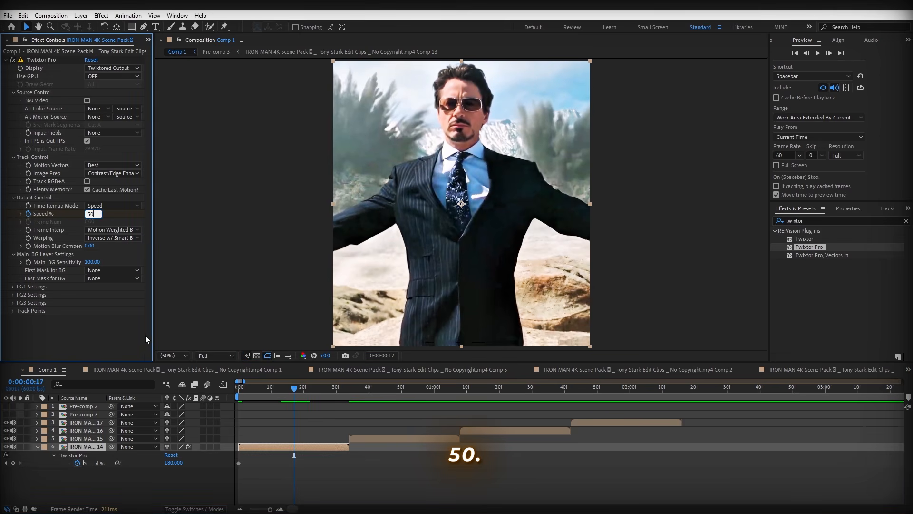
key("Return")
Step: Keyframe Twixtor Pro's Speed % to -180 at 0:00:00:34, the end of the first clip
left_click_drag(327, 392, 350, 389)
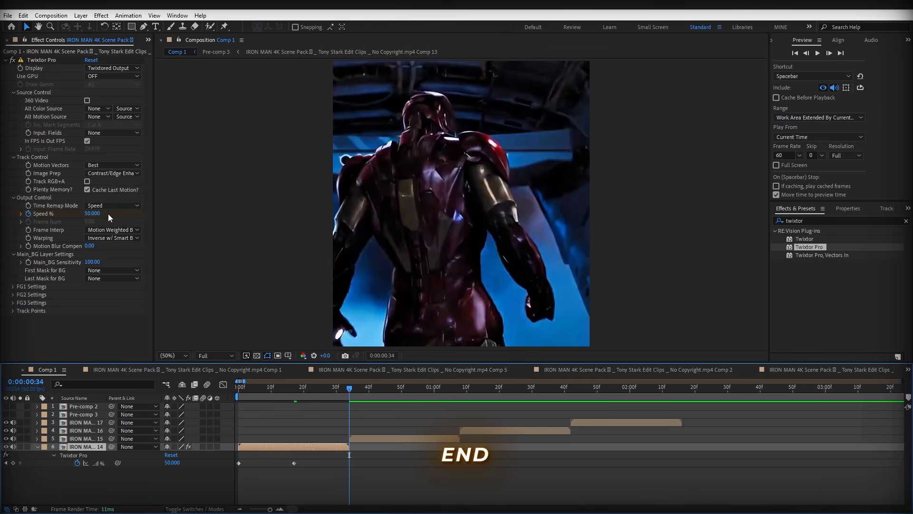
left_click(94, 213)
type("-180")
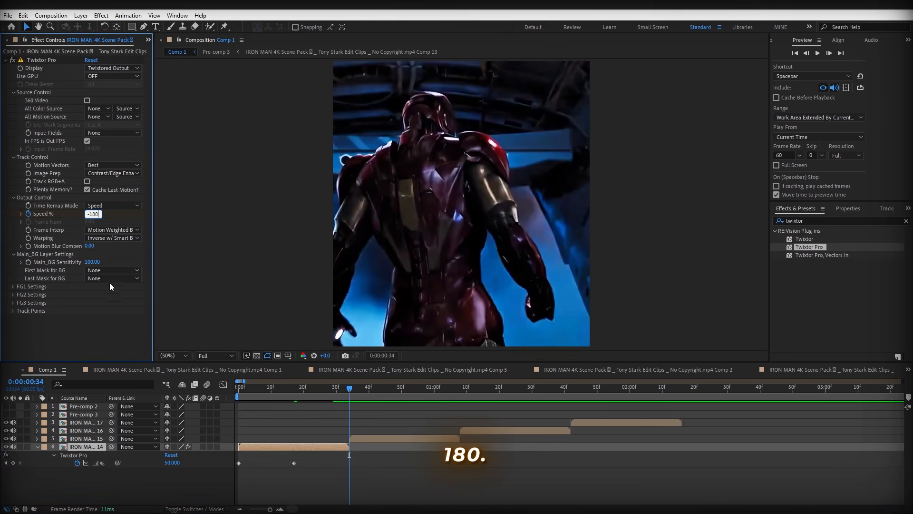
key("Return")
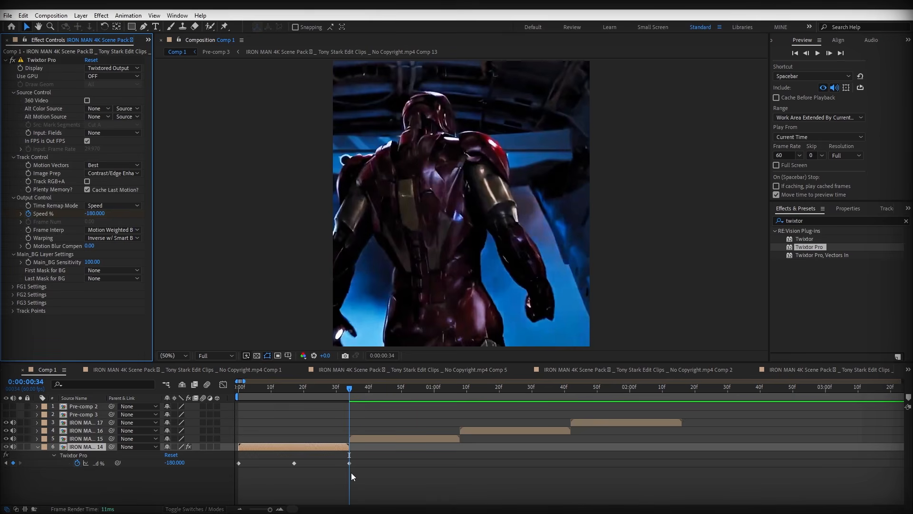
Step: Easy ease the three Speed % keyframes and lengthen the start and end handles of their graph curve towards the middle
left_click_drag(366, 459, 238, 466)
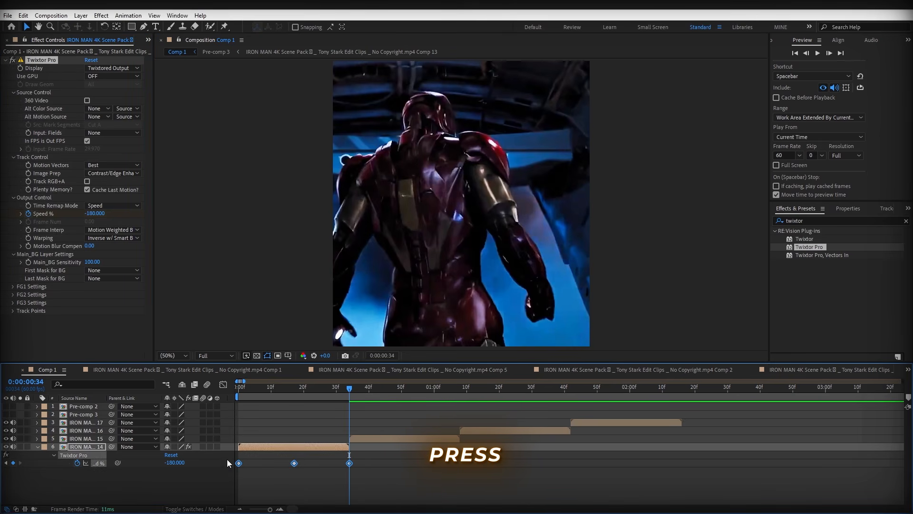
key("F9")
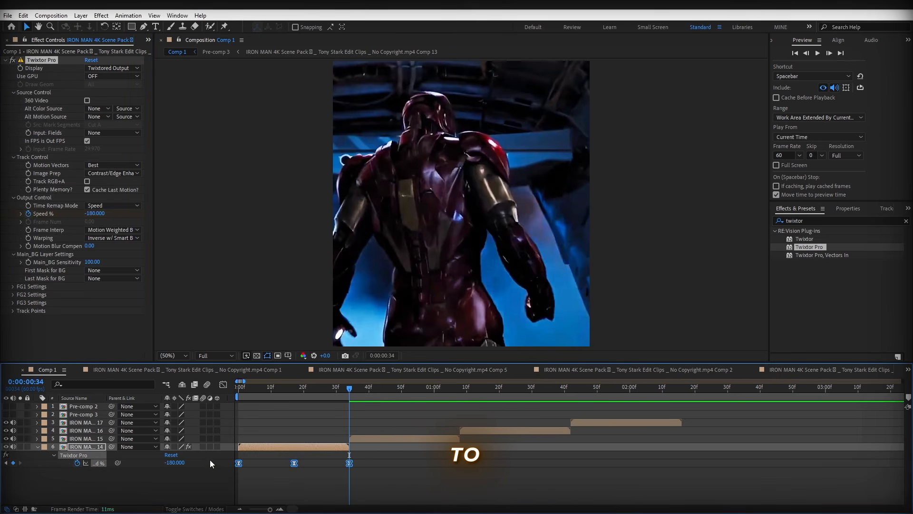
left_click(223, 385)
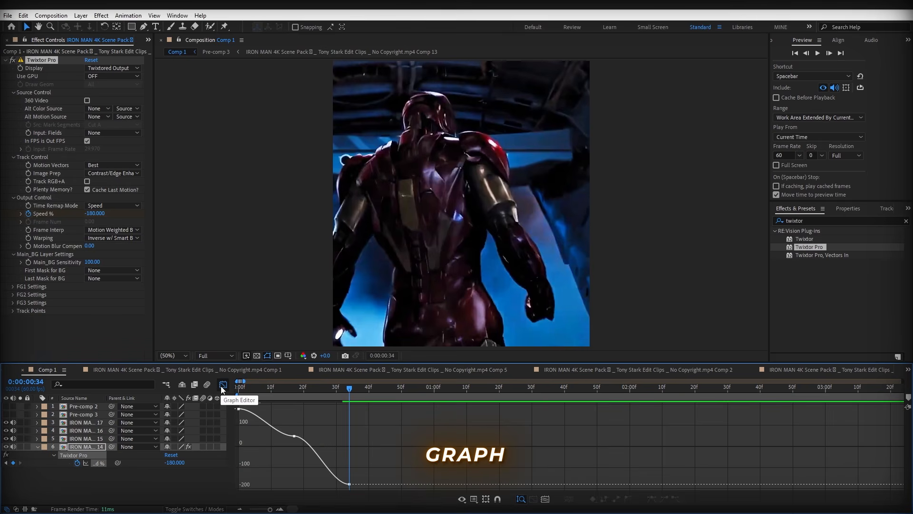
left_click(239, 409)
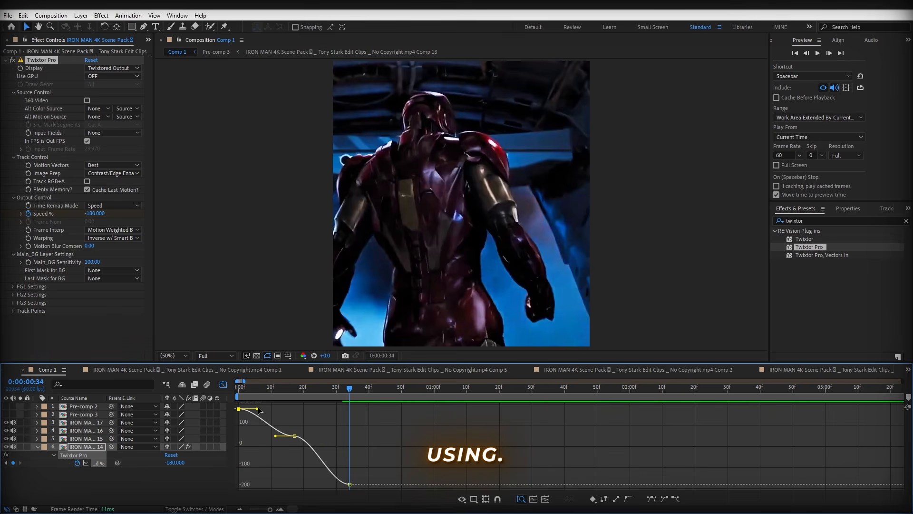
left_click_drag(263, 409, 293, 397)
left_click(269, 396)
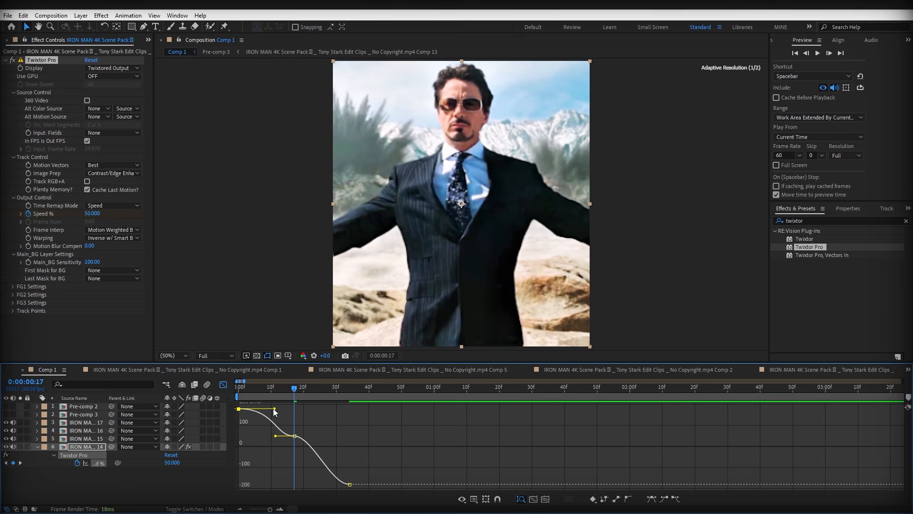
left_click(350, 484)
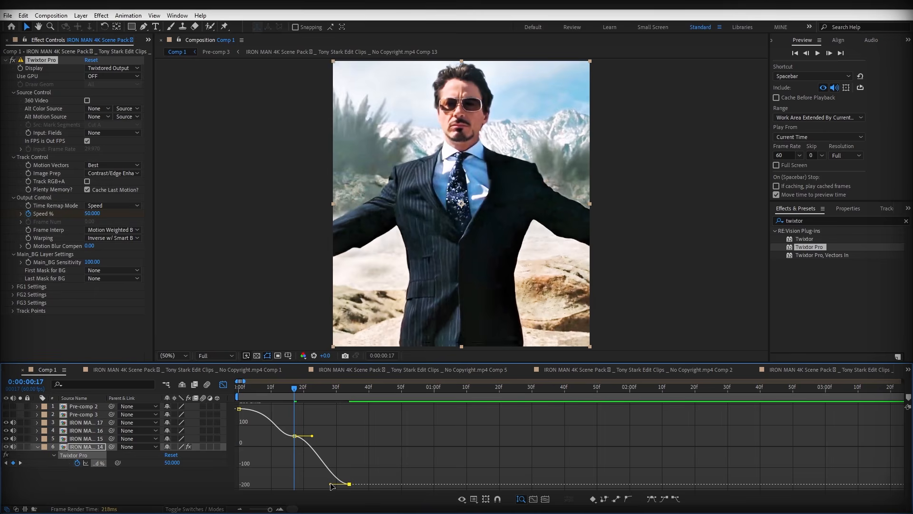
left_click_drag(326, 484, 317, 483)
Step: Leave the graph view and play back the first clip's speed ramp from the start of the composition
left_click_drag(288, 390, 230, 382)
left_click(223, 384)
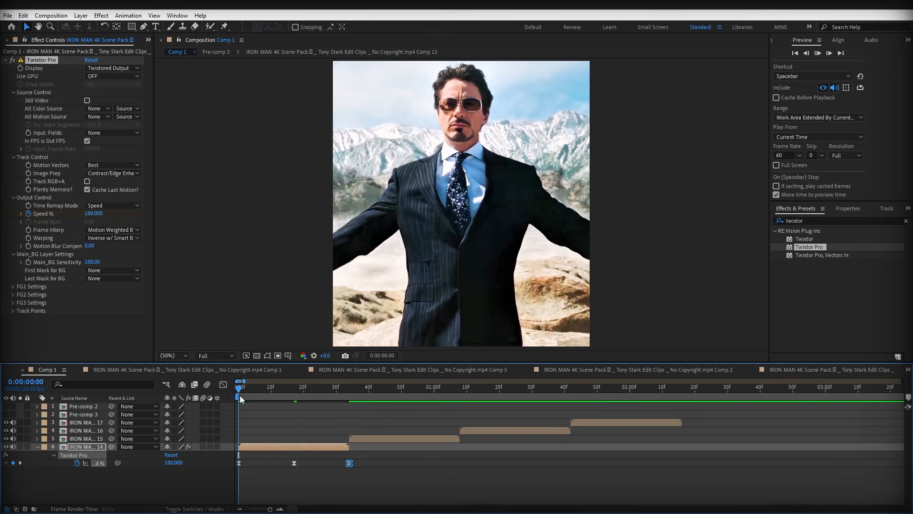
key("space")
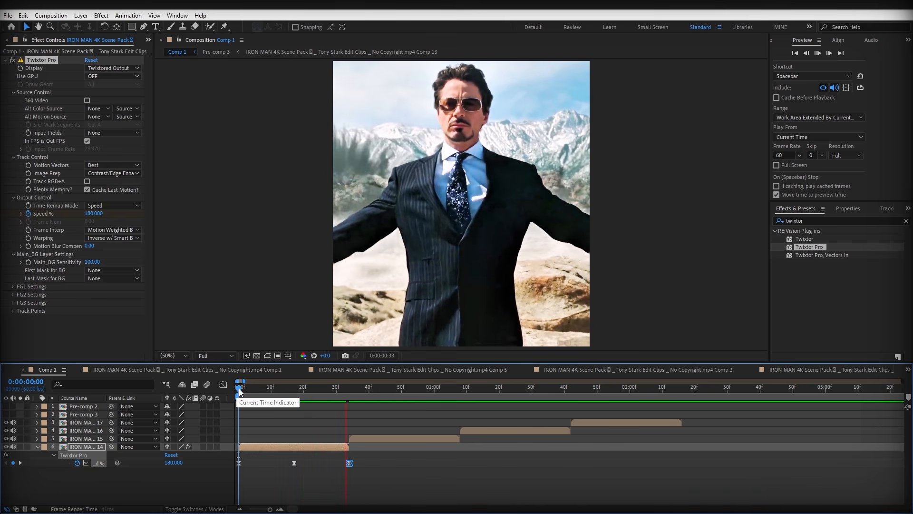
key("space")
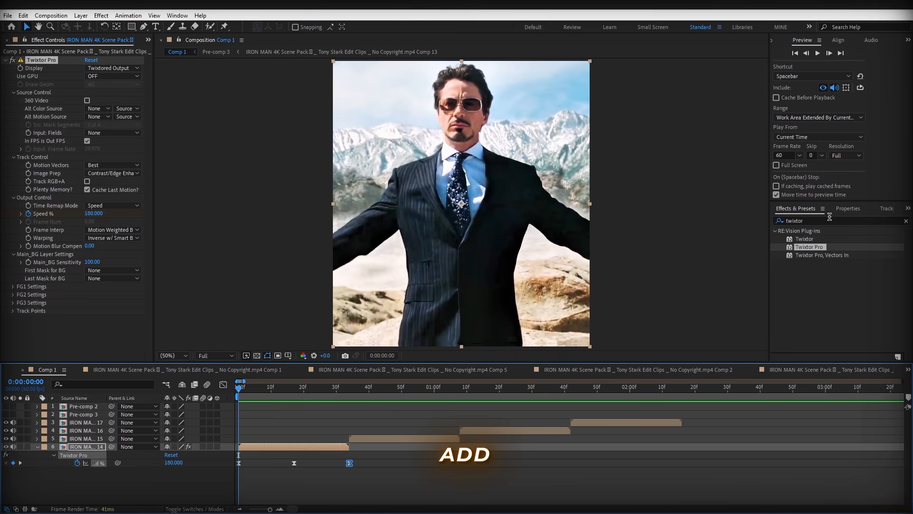
Step: Apply S_BlurMoCurves to the first clip and keyframe its Z Dist at 1 at the clip's start
left_click(905, 221)
left_click(791, 222)
type("s_blu")
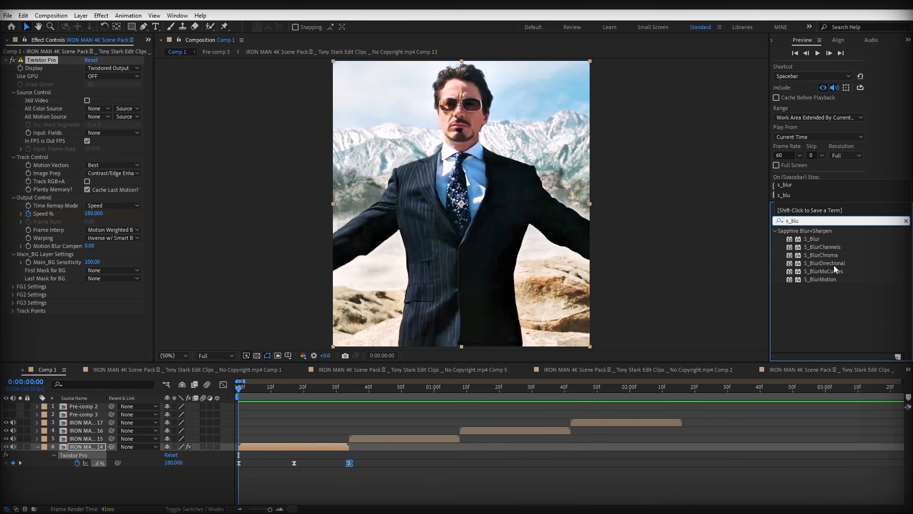
double_click(833, 271)
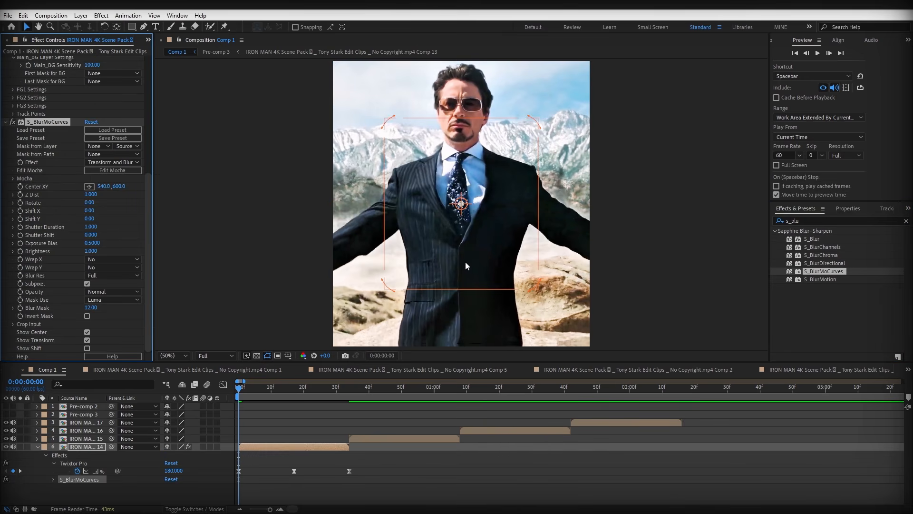
left_click(21, 194)
key("u")
key("u")
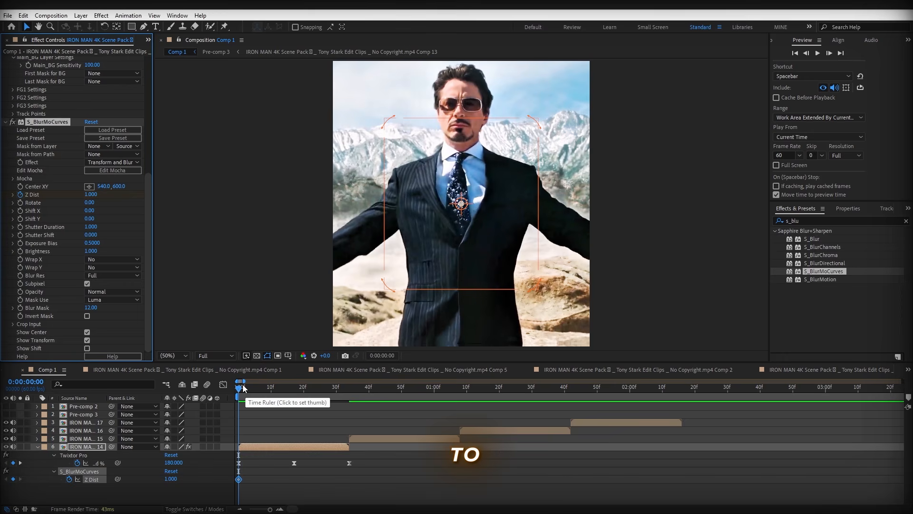
Step: Keyframe Z Dist to 0.68 at 0:00:00:17 and move the blur's center up to about 538, 78 at the man's hair
left_click(290, 388)
left_click_drag(290, 389, 298, 389)
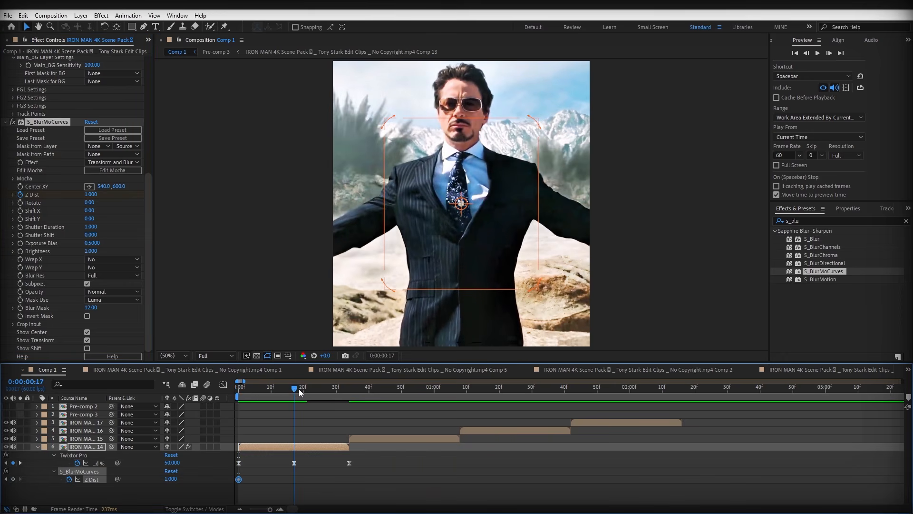
left_click(90, 194)
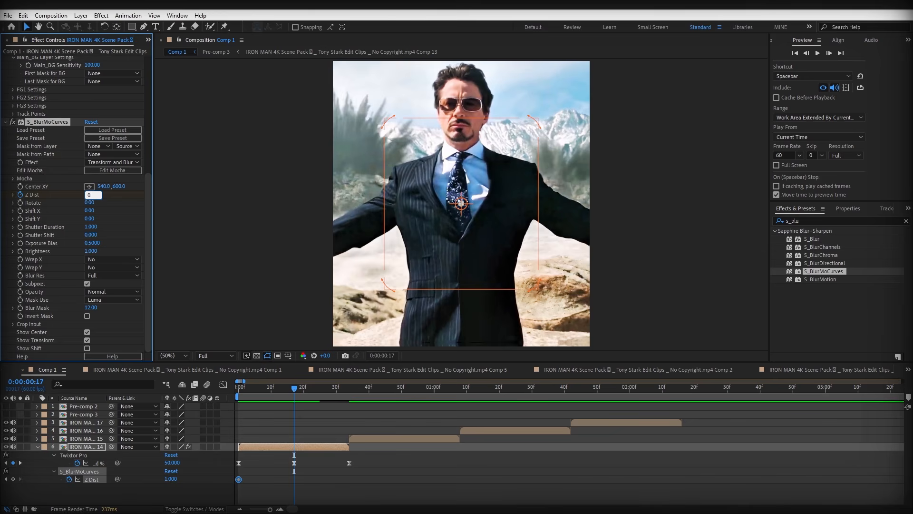
type("0.68")
left_click(121, 216)
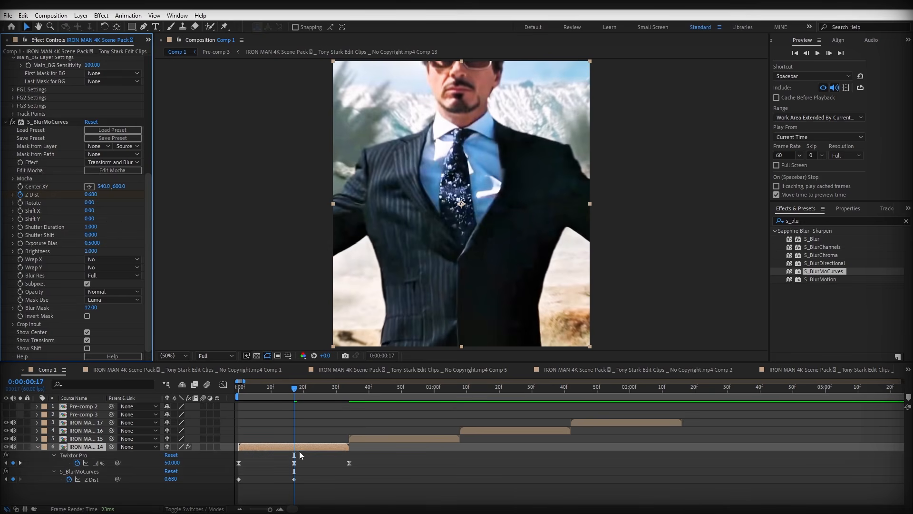
left_click(293, 479)
left_click_drag(462, 204, 461, 80)
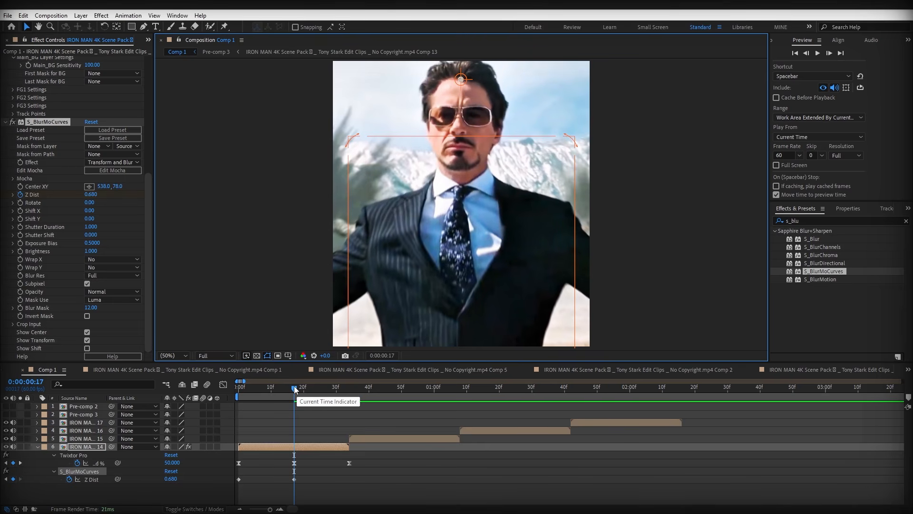
Step: Keyframe S_BlurMoCurves' Z Dist to 1 at 0:00:00:34, the end of the first clip
left_click_drag(294, 389, 349, 390)
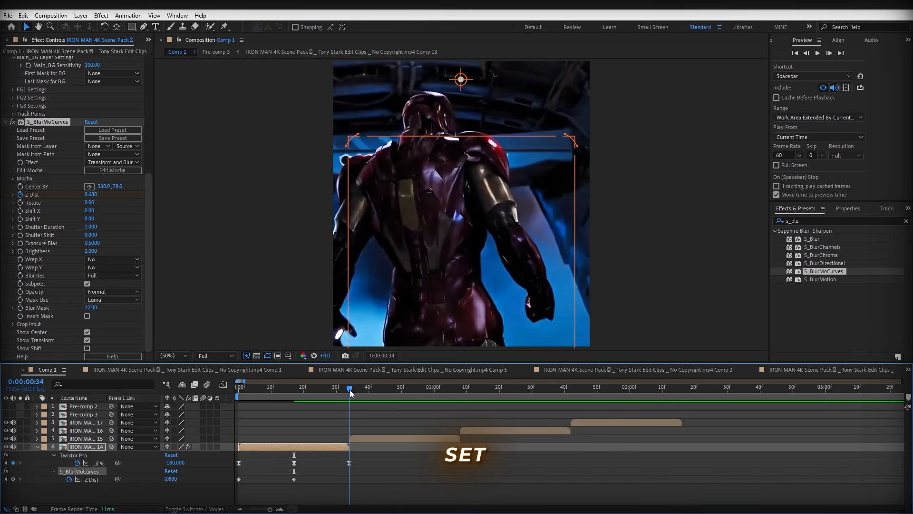
left_click(171, 479)
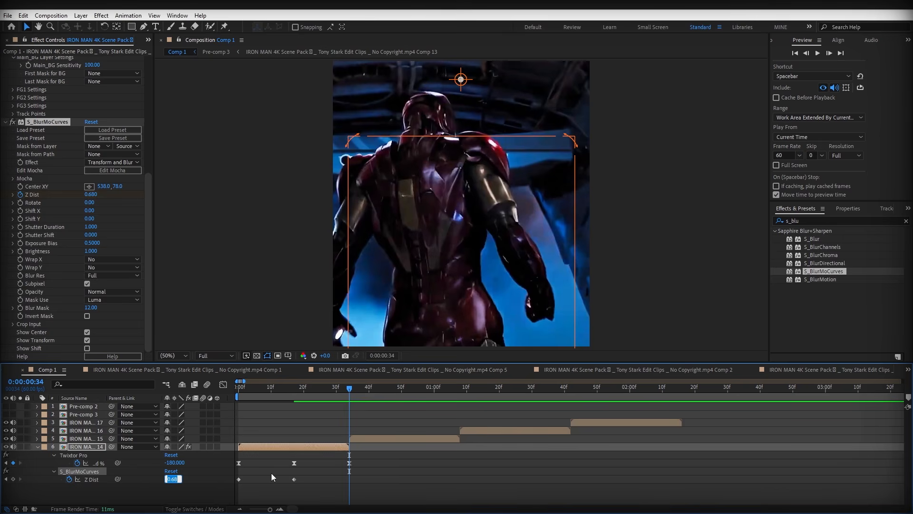
type("1")
key("Return")
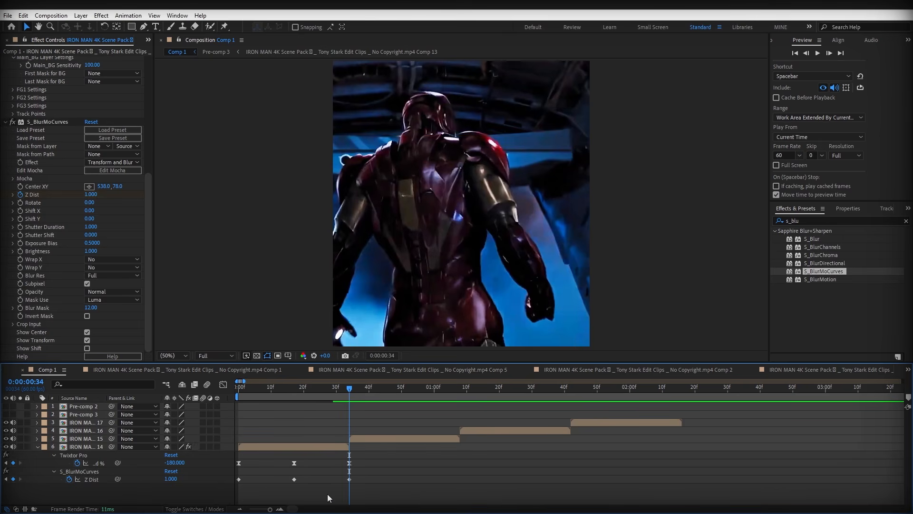
Step: Easy ease the three Z Dist keyframes and pull the graph's start and end handles down into a steep U-shaped curve
left_click_drag(372, 471, 236, 483)
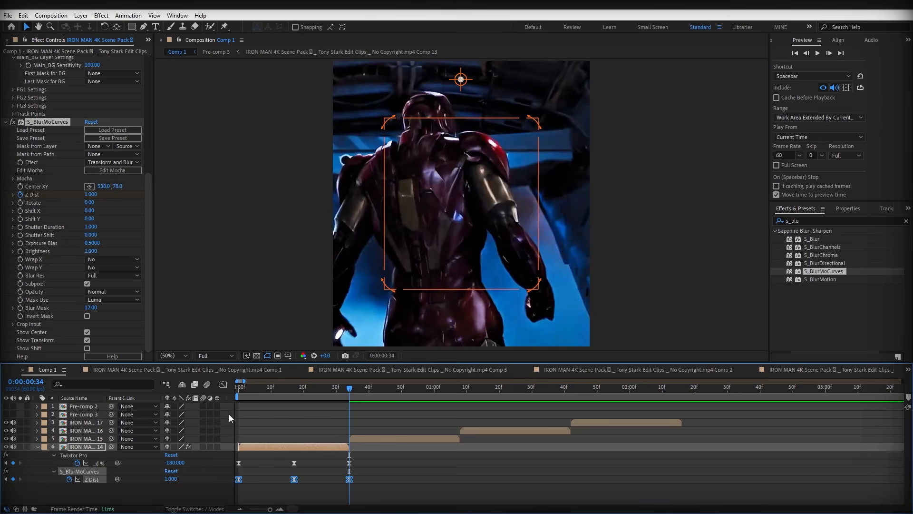
left_click(226, 386)
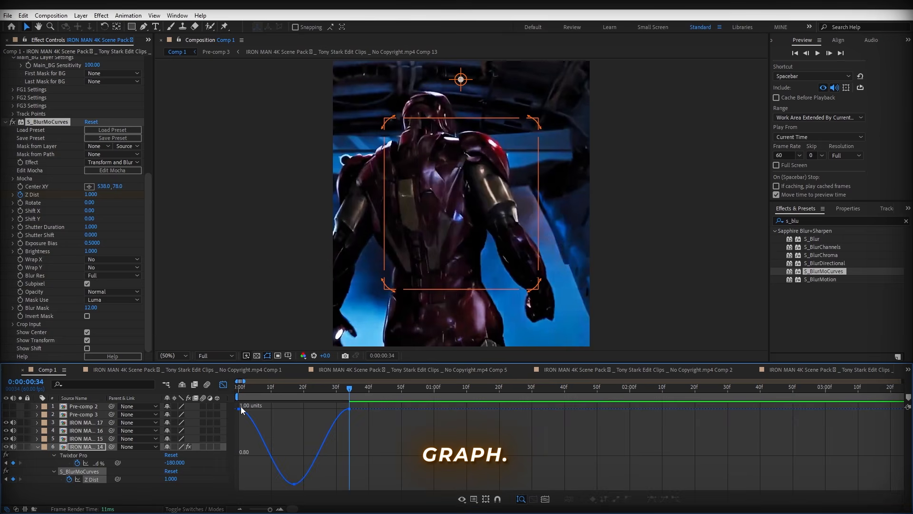
left_click(239, 408)
left_click_drag(260, 408, 242, 448)
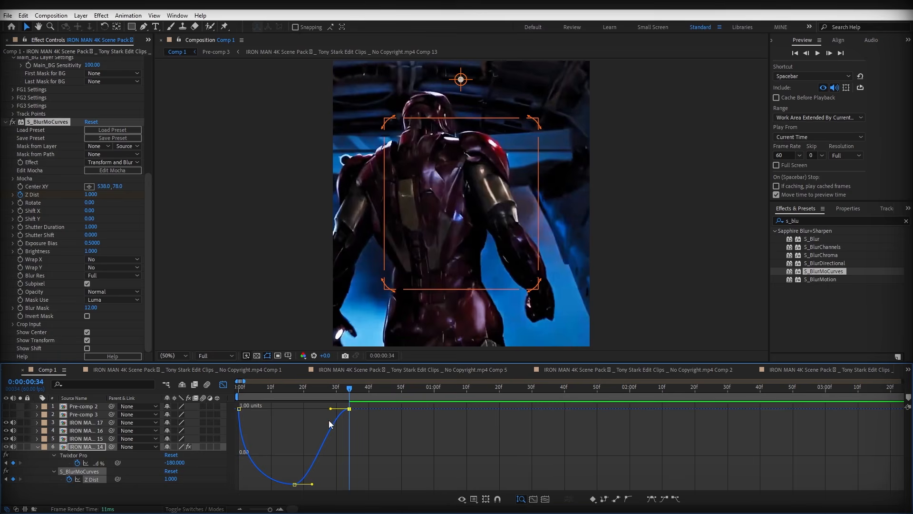
left_click_drag(330, 408, 347, 455)
left_click(225, 384)
scroll(492, 434, "down", 2)
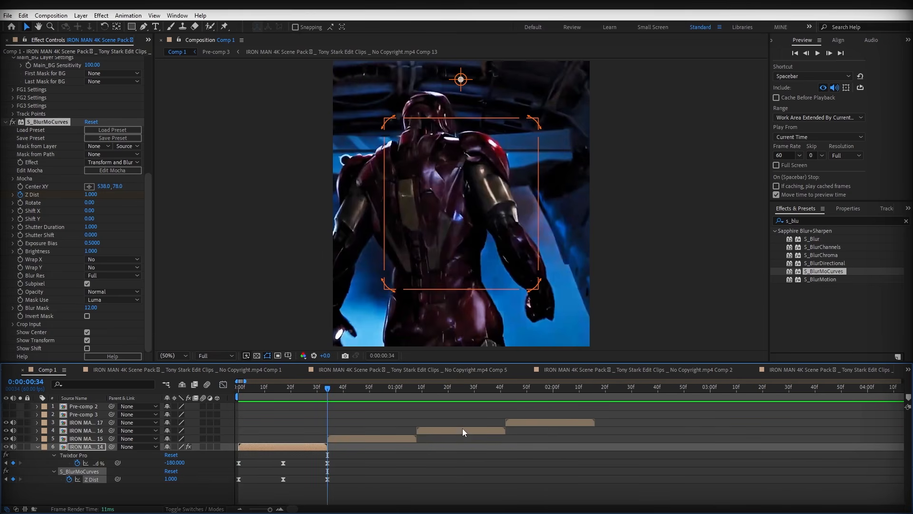
Step: Add a Rotate keyframe of 0 to the first clip's S_BlurMoCurves at the clip's start and reveal its keyframes
left_click_drag(321, 394, 263, 398)
key("Home")
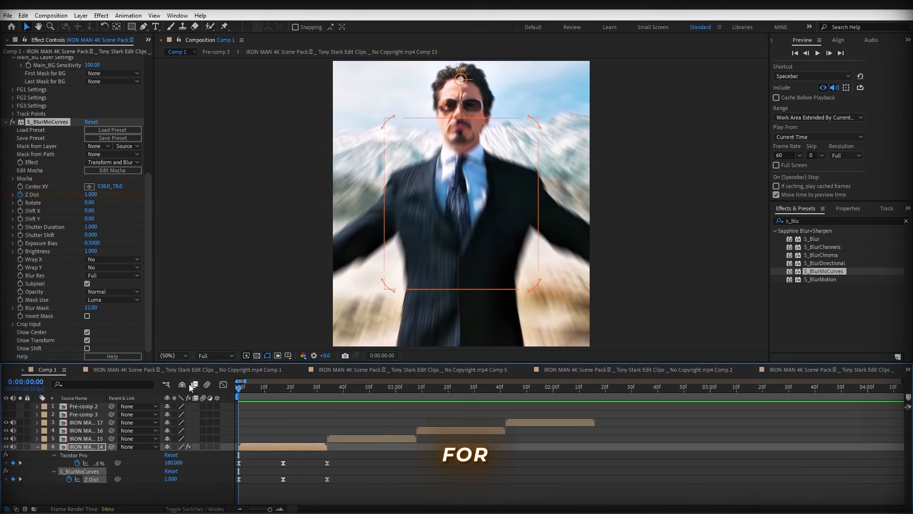
left_click(19, 207)
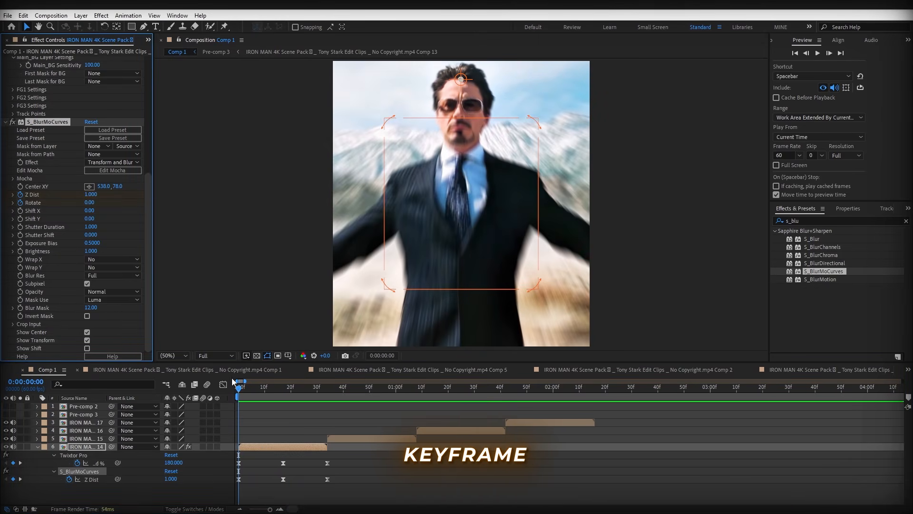
key("u")
key("u")
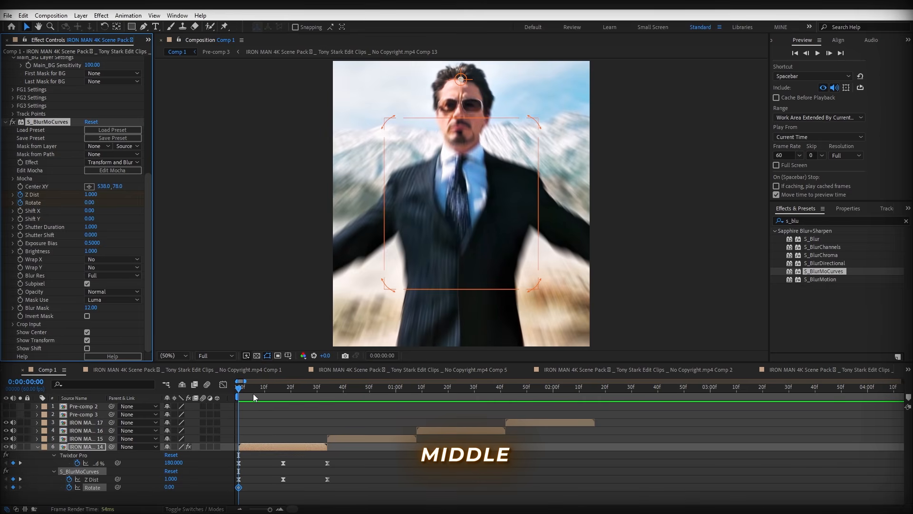
Step: Keyframe S_BlurMoCurves' Rotate to -8 at 0:00:00:17, the middle of the first clip
left_click_drag(253, 393, 284, 400)
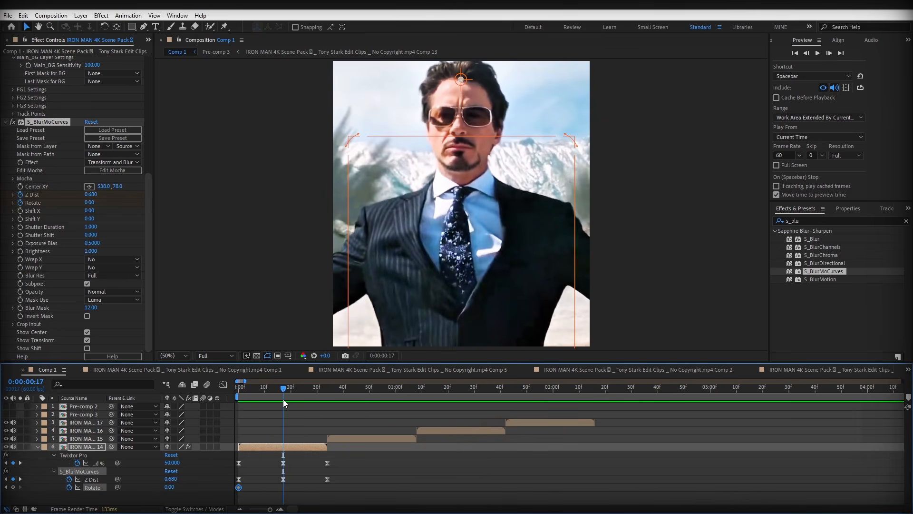
left_click_drag(90, 202, 93, 203)
left_click(93, 202)
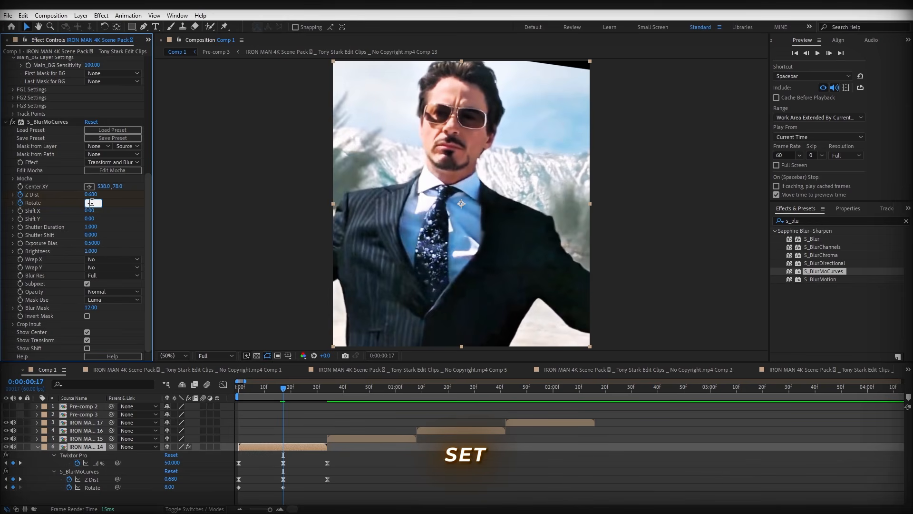
type("-8")
key("Return")
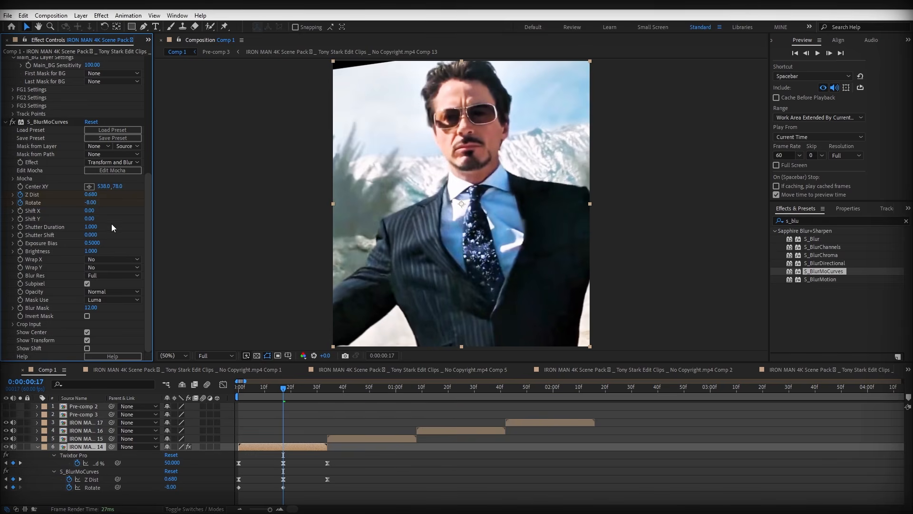
Step: Set both Wrap X and Wrap Y of the first clip's S_BlurMoCurves to Reflect
left_click(111, 259)
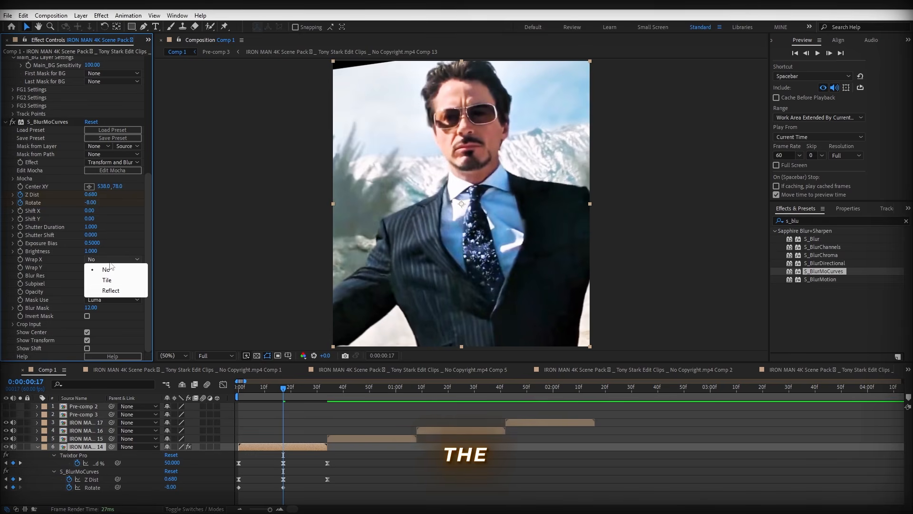
left_click(113, 290)
left_click(108, 267)
left_click(111, 298)
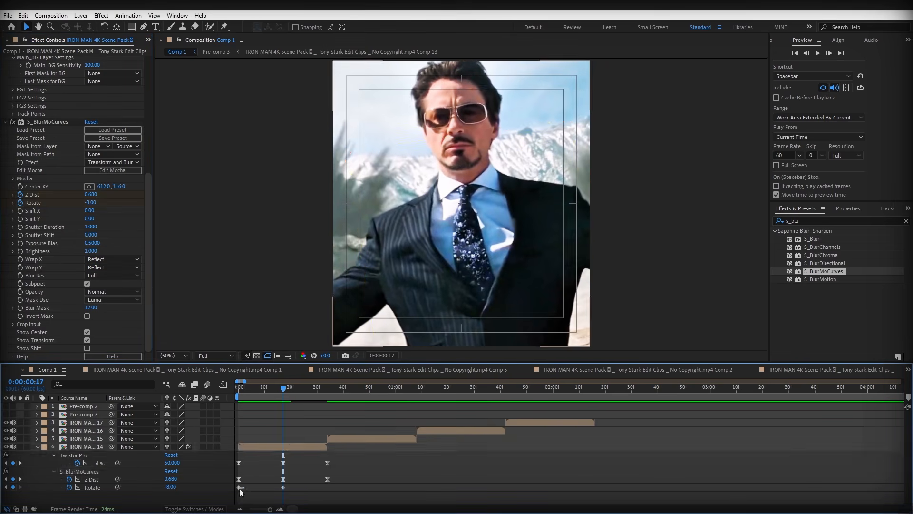
Step: Keyframe S_BlurMoCurves' Rotate to 1 at 0:00:00:34, the end of the first clip
left_click(238, 487)
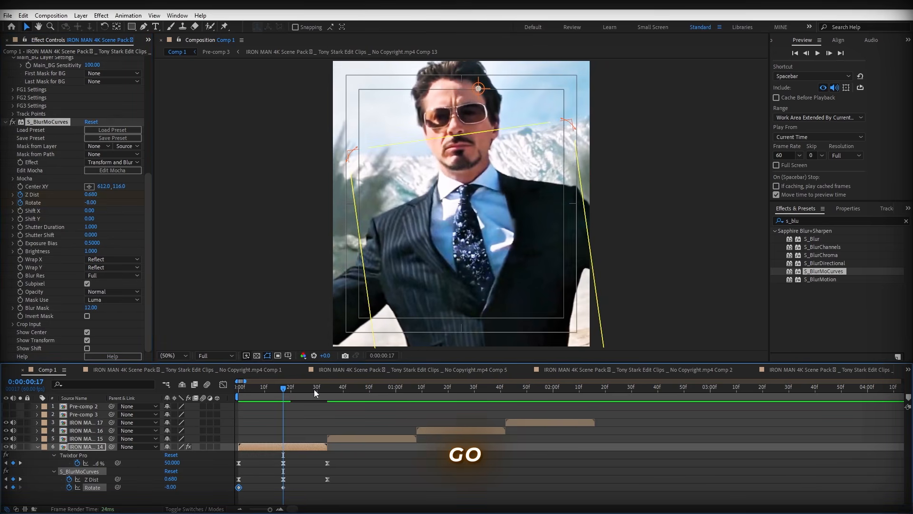
left_click(328, 389)
left_click(171, 487)
type("1")
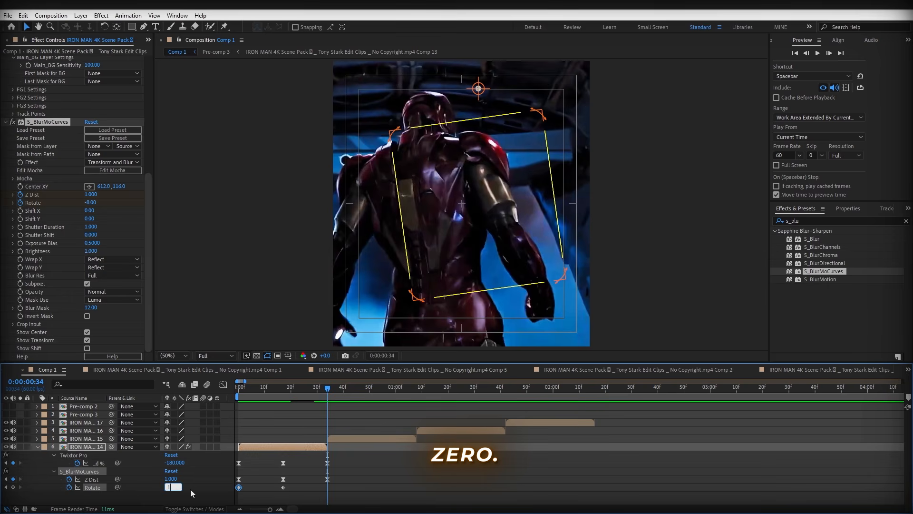
left_click(201, 489)
Step: Easy ease the first clip's three Rotate keyframes and scrub through the eased rotation
left_click_drag(302, 398, 284, 394)
left_click_drag(341, 485, 234, 497)
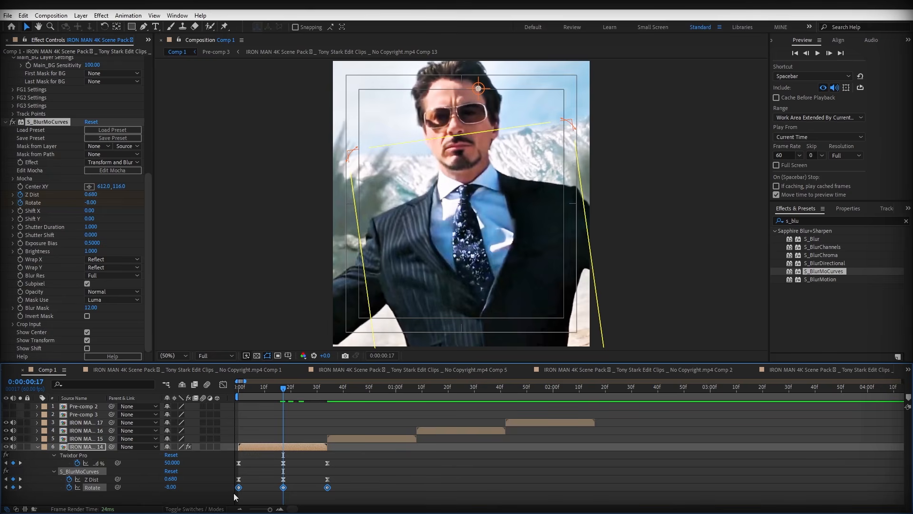
key("F9")
key("Home")
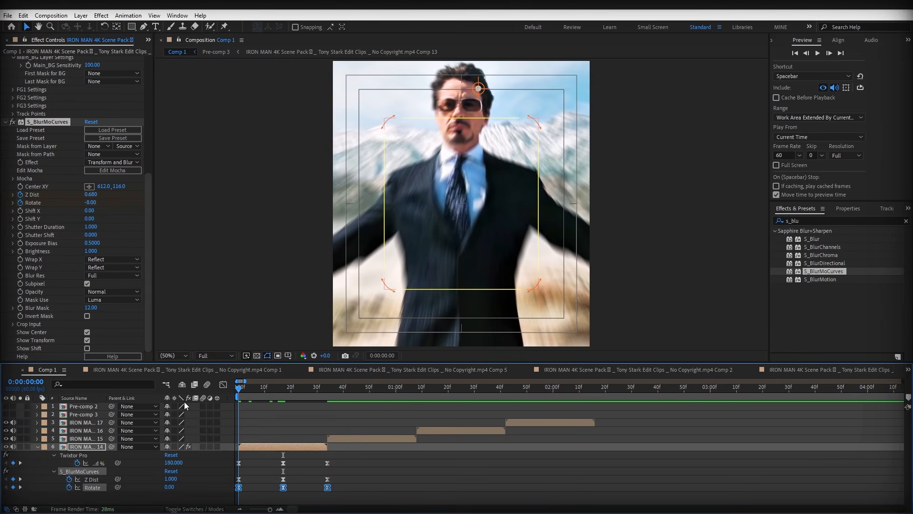
left_click_drag(256, 394, 278, 394)
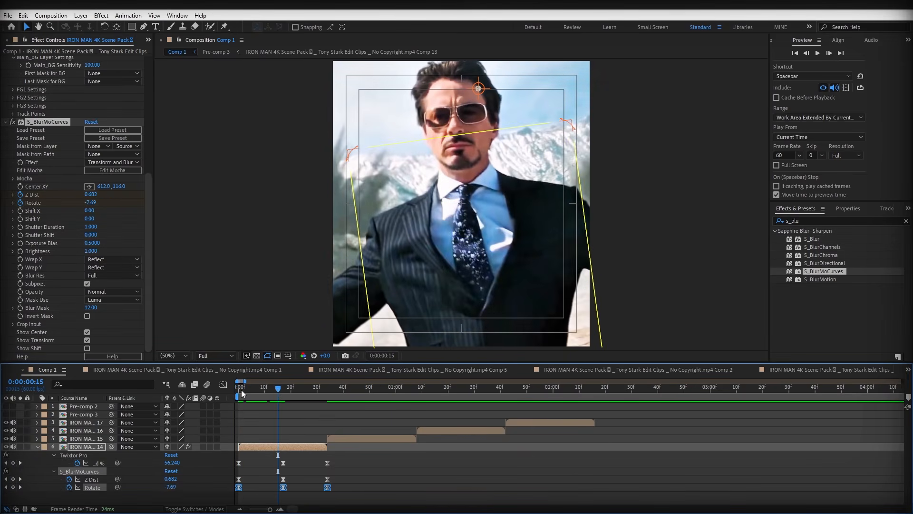
Step: Show the Rotate curve in the Graph Editor and pull the end keyframe's handle down into a steep rise
left_click(223, 384)
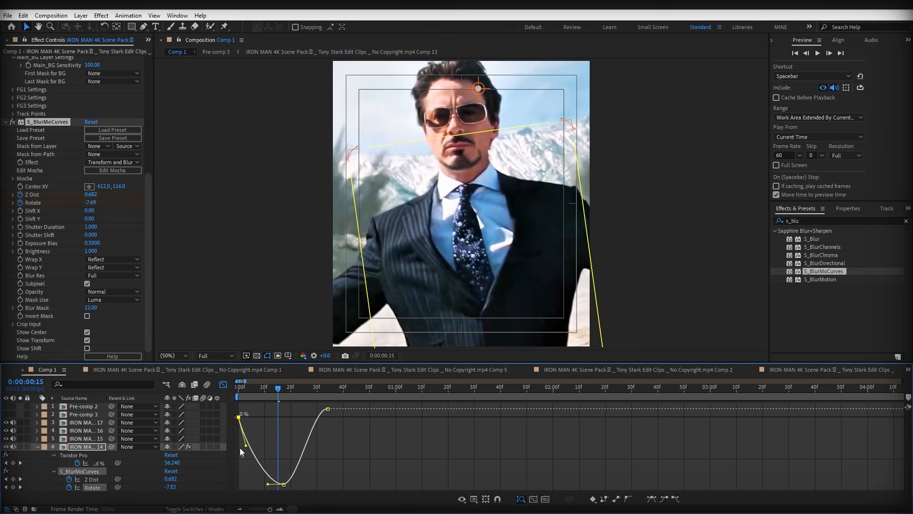
scroll(256, 472, "up", 4)
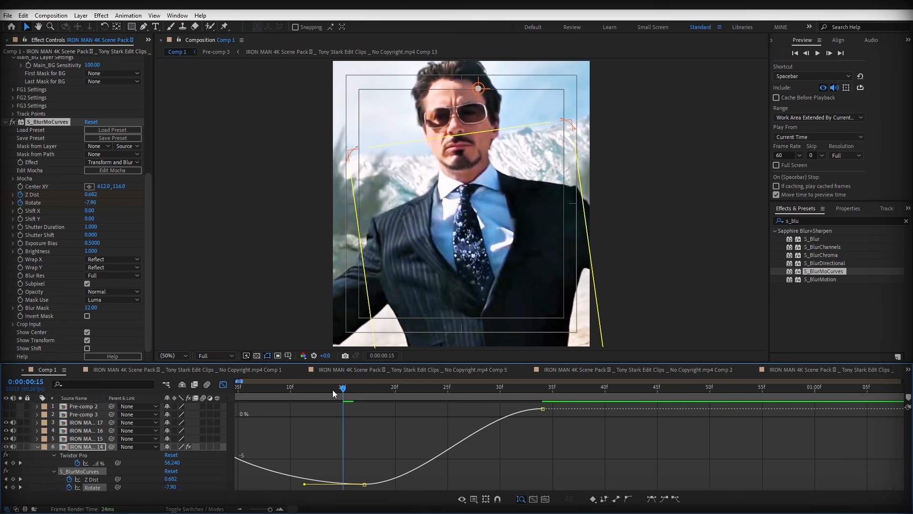
left_click_drag(332, 389, 463, 429)
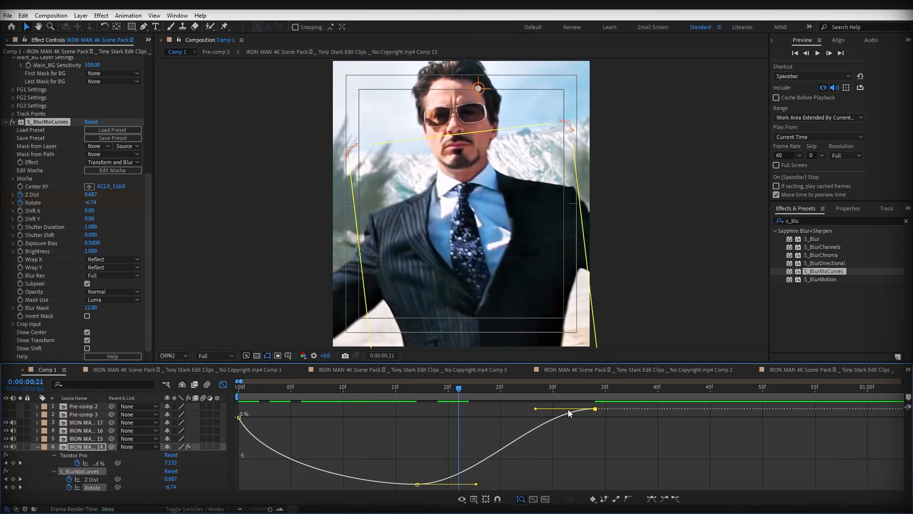
left_click(536, 415)
left_click_drag(632, 426, 632, 426)
left_click_drag(542, 408, 588, 470)
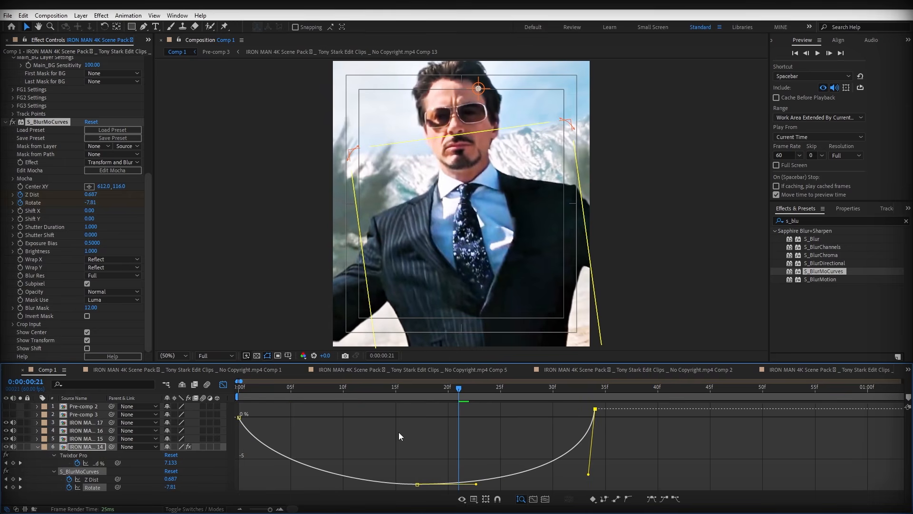
Step: Pull the Rotate graph's start handle steeply down to match the end, forming a U-shaped curve, and preview it
left_click(240, 417)
left_click_drag(262, 463, 201, 473)
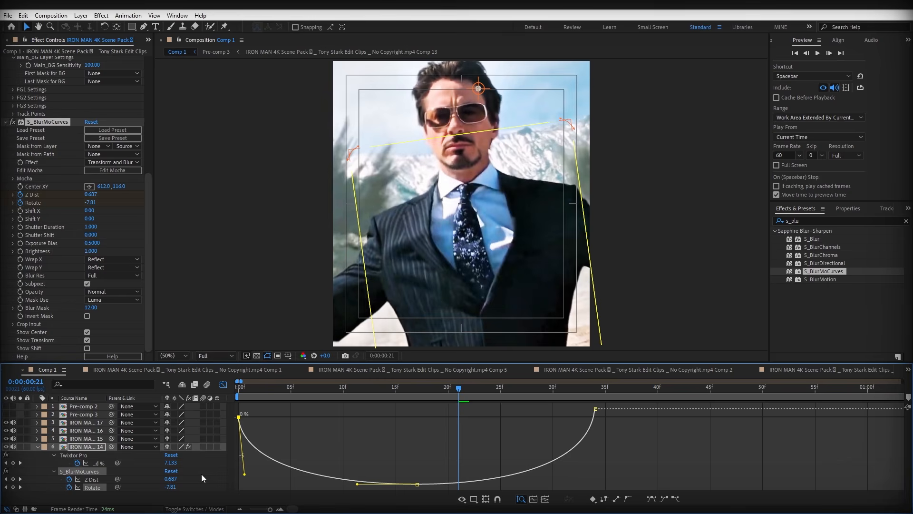
left_click(595, 409)
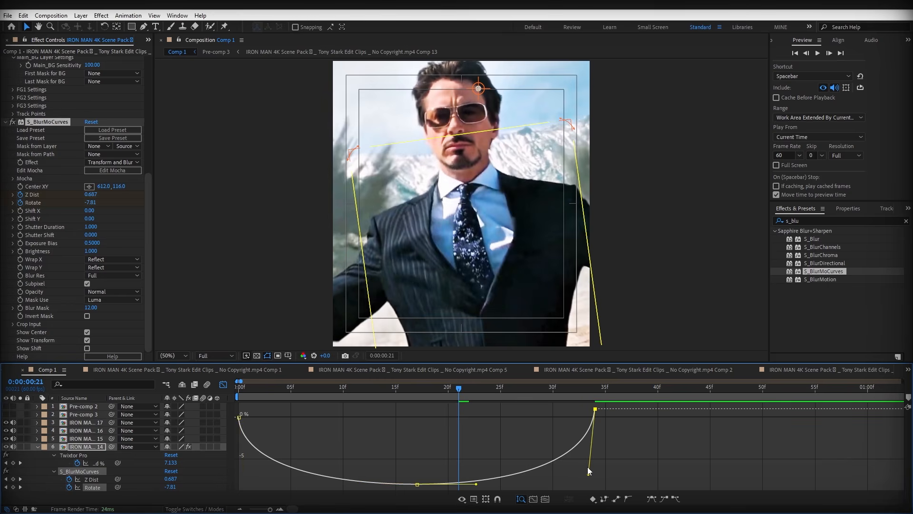
left_click(239, 417)
left_click_drag(245, 476, 241, 479)
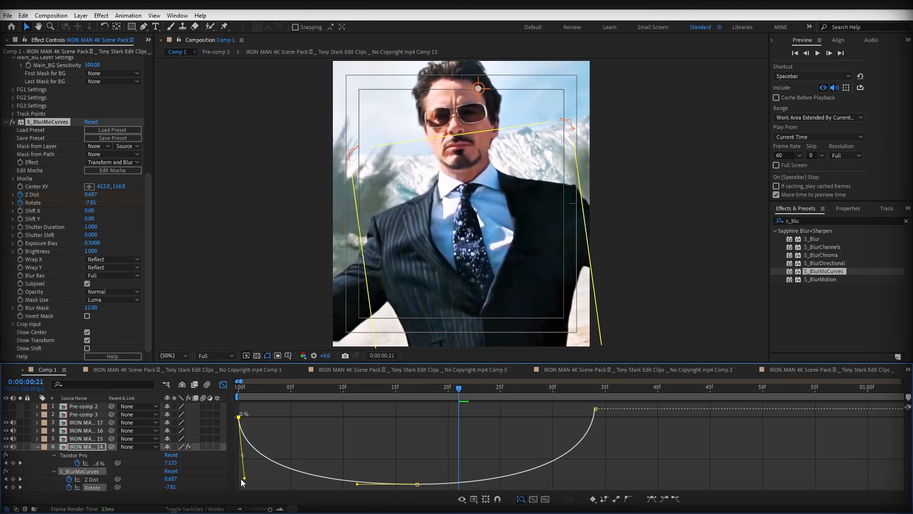
left_click(595, 409)
key("space")
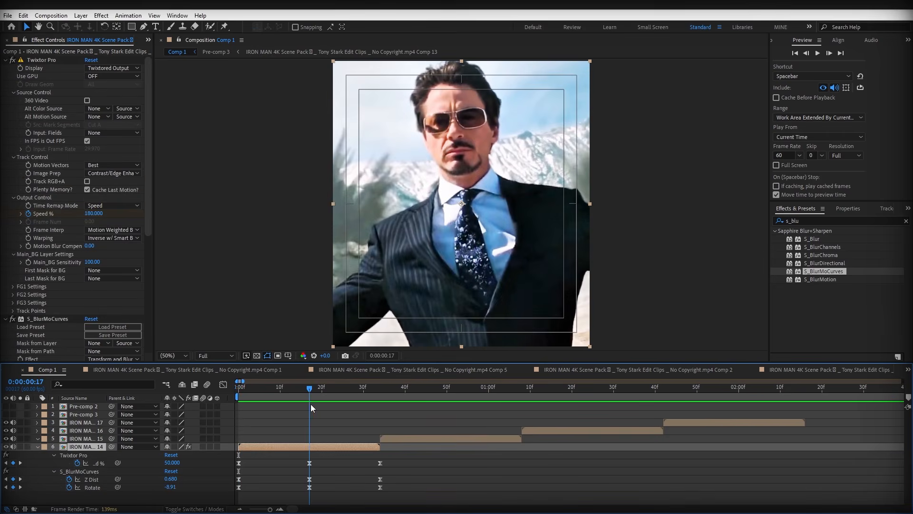
Step: Copy Twixtor Pro and S_BlurMoCurves with all their keyframes from the first clip onto the second clip at 0:00:00:34
left_click_drag(310, 403, 378, 401)
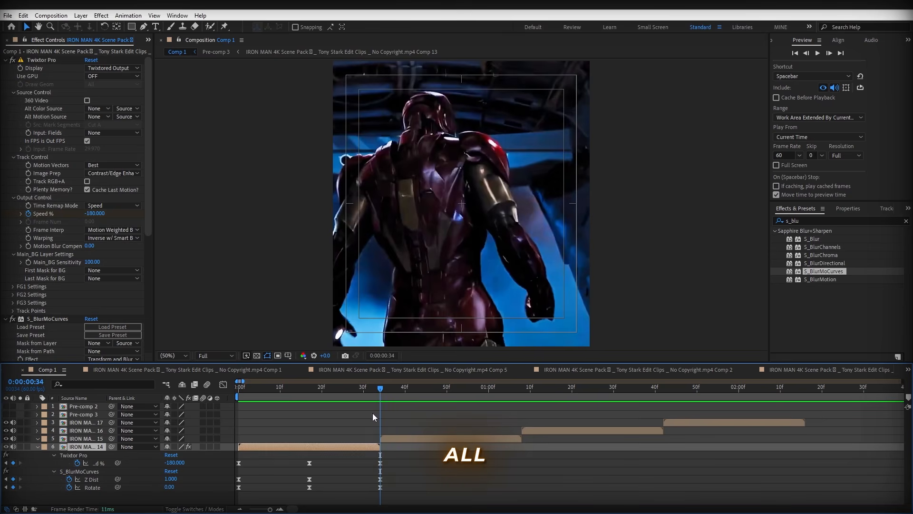
left_click_drag(419, 453, 228, 504)
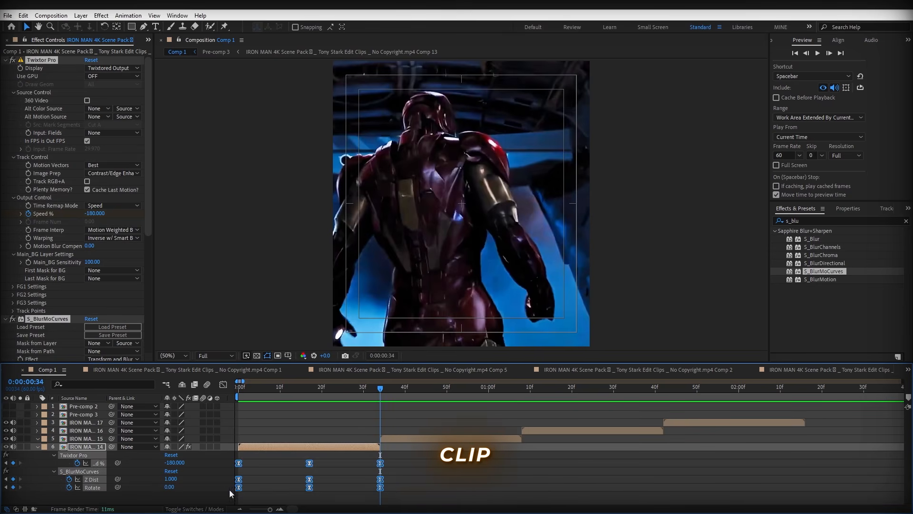
left_click(45, 63)
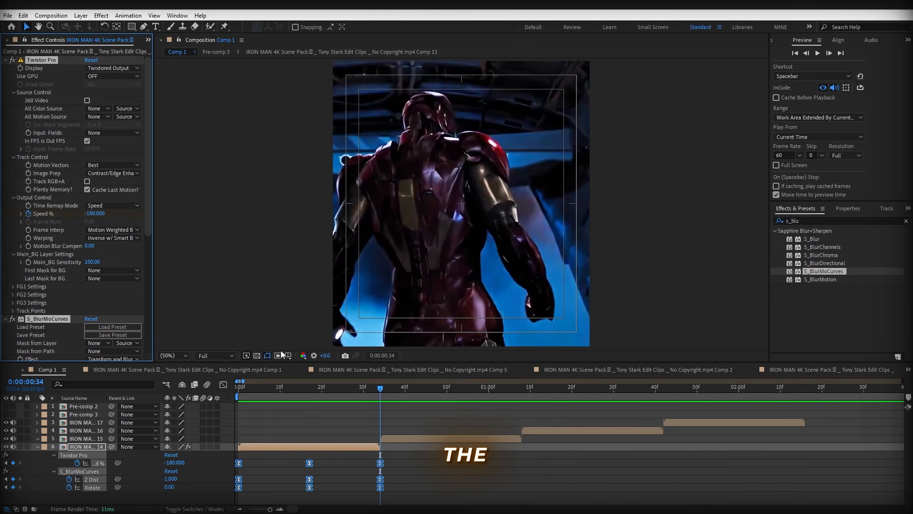
left_click(389, 439)
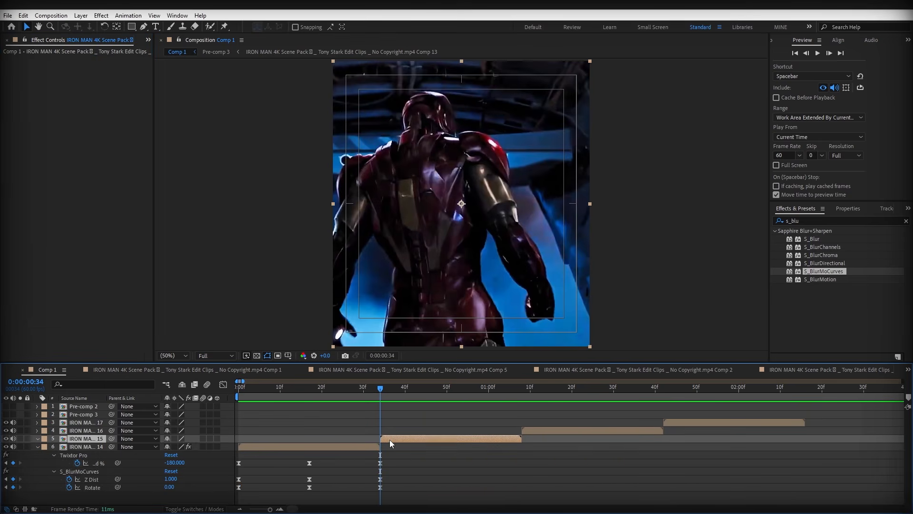
key("ctrl+v")
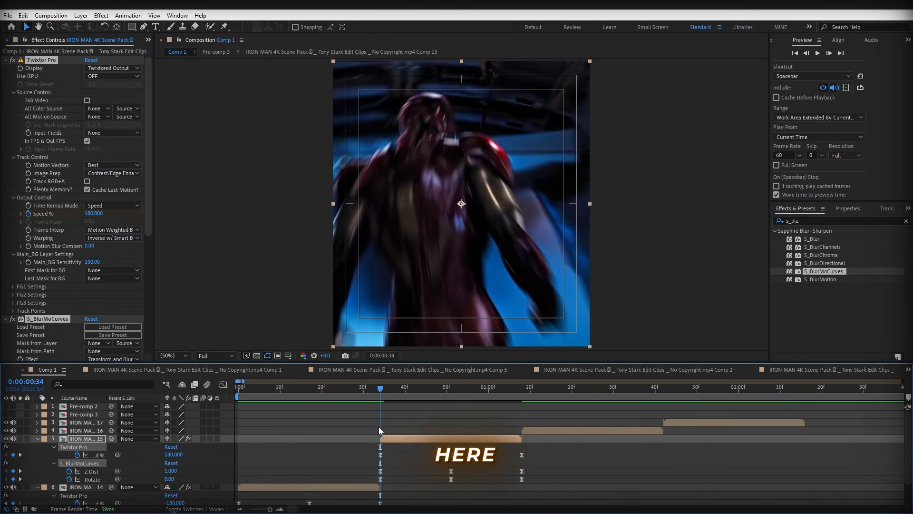
Step: Set the second clip's starting Z Dist keyframe at 0:00:00:34 to 0.68
mouse_move(390, 385)
left_mouse_down()
mouse_move(406, 416)
mouse_move(393, 390)
mouse_move(381, 392)
left_mouse_up()
left_click(381, 471)
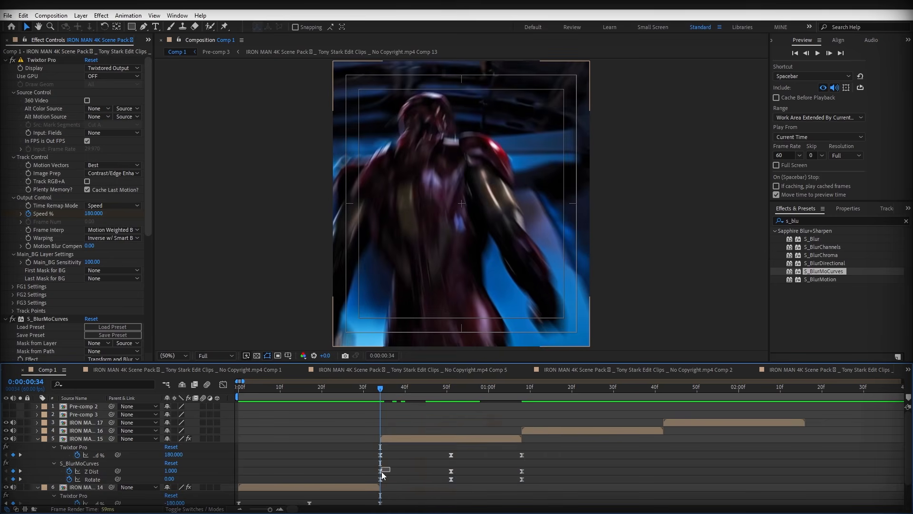
left_click(171, 471)
type("0")
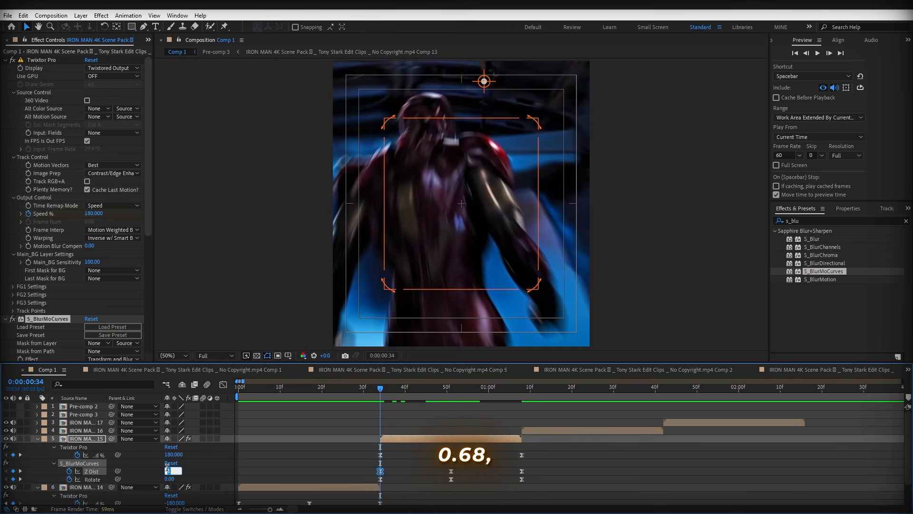
type(".68")
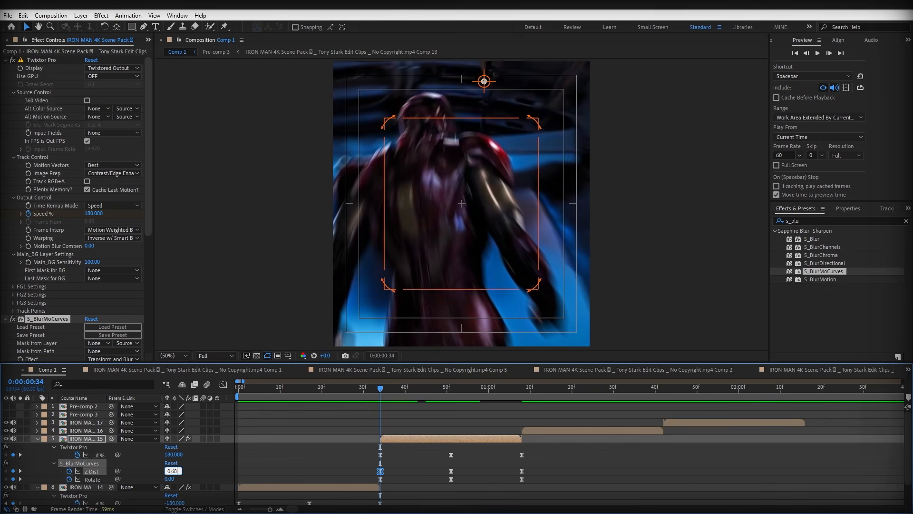
key("Return")
left_click(293, 466)
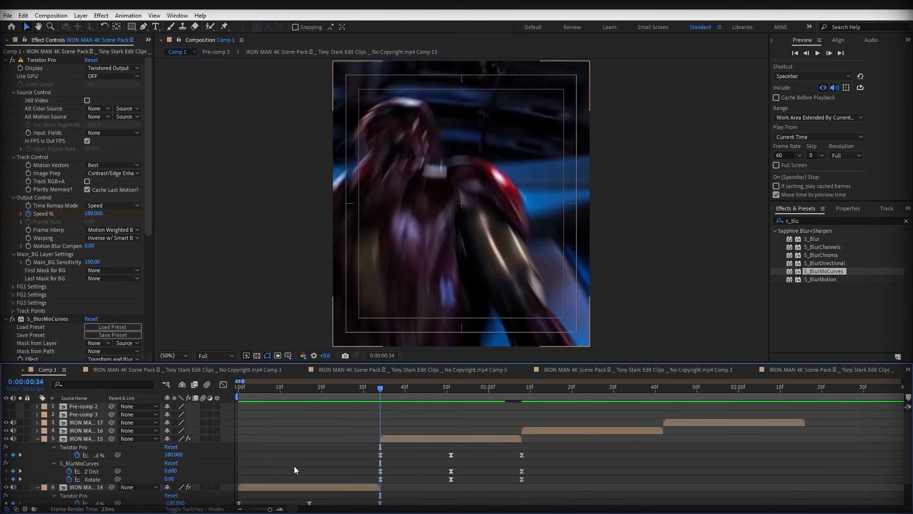
Step: Set the second clip's middle Z Dist keyframe at 0:00:00:51 to 1
left_click(516, 398)
left_click_drag(517, 400, 442, 400)
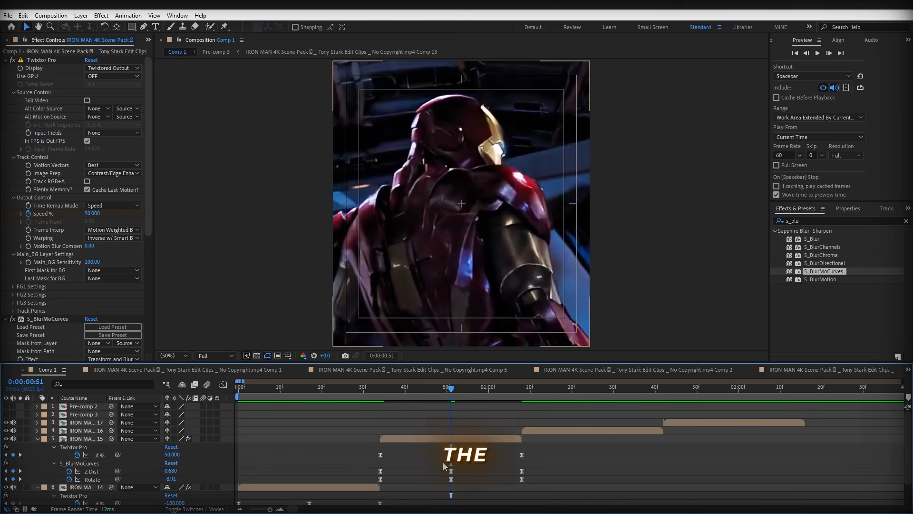
left_click(451, 471)
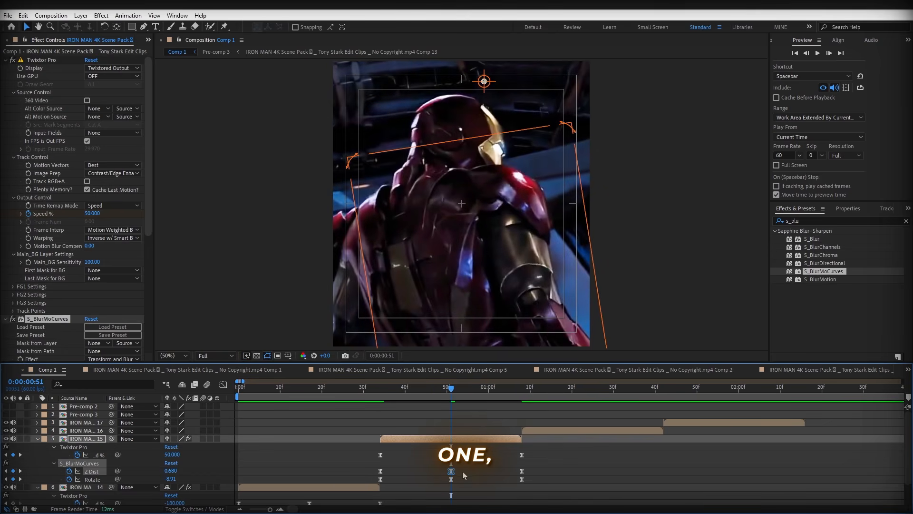
left_click(167, 470)
type("1")
key("Return")
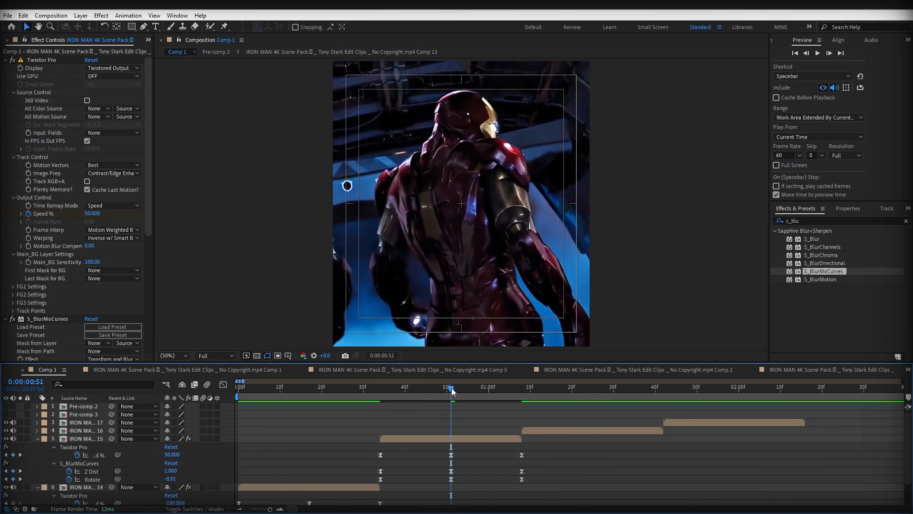
Step: Set the second clip's last Z Dist keyframe at 0:00:01:08 to 0.68 and return to the clip's first keyframe
left_click_drag(452, 391, 521, 401)
left_click_drag(510, 472, 545, 472)
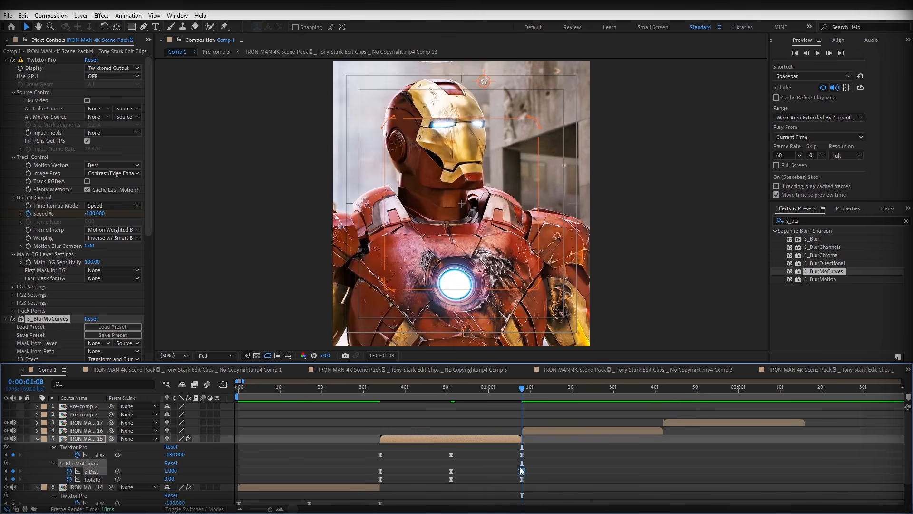
left_click(170, 470)
type("0.68")
left_click(202, 466)
key("j")
key("j")
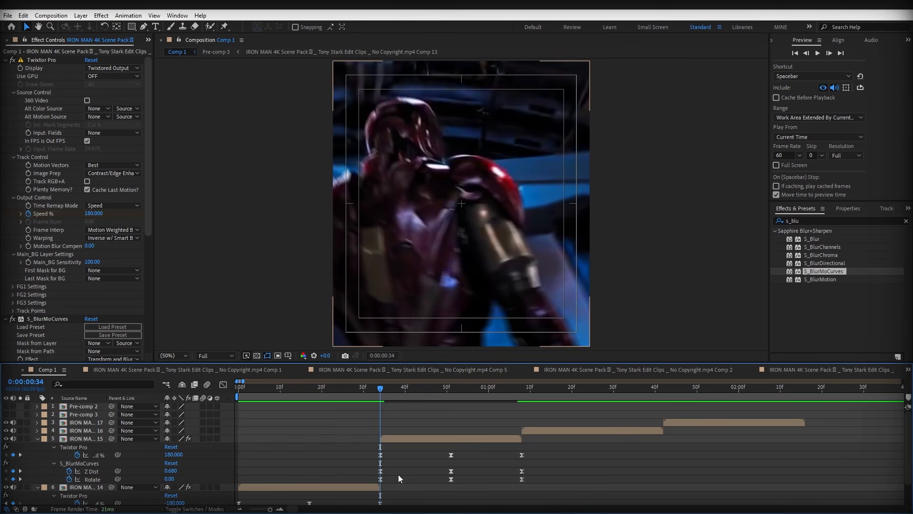
Step: Set the second clip's middle Rotate keyframe at 0:00:00:51 to 8
left_click_drag(385, 479, 364, 481)
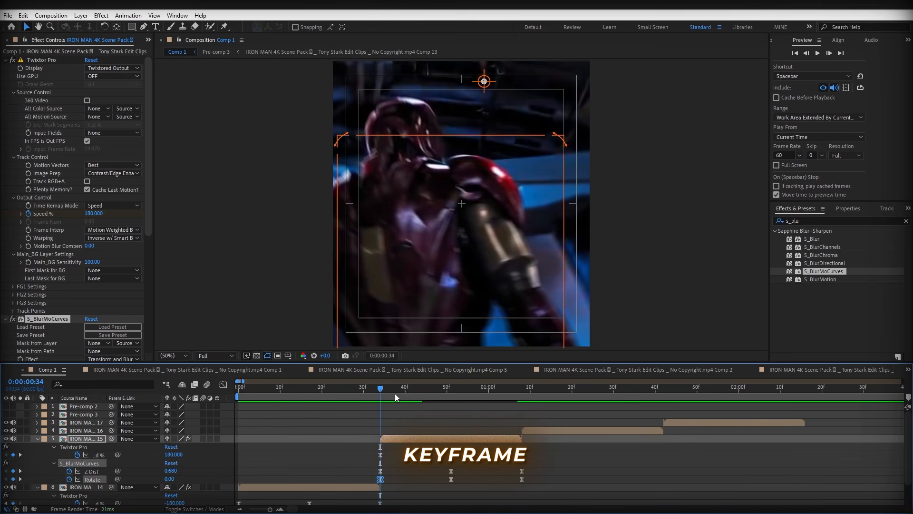
left_click(450, 396)
left_click(450, 479)
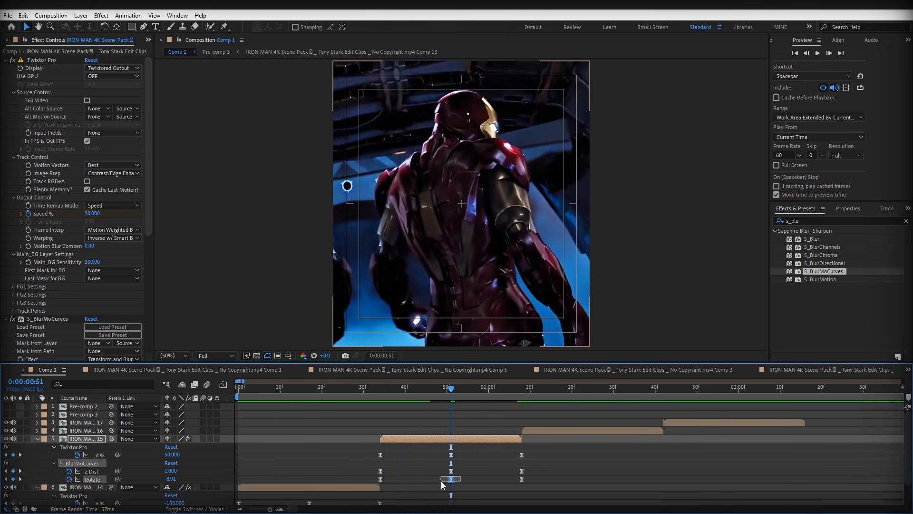
left_click(174, 479)
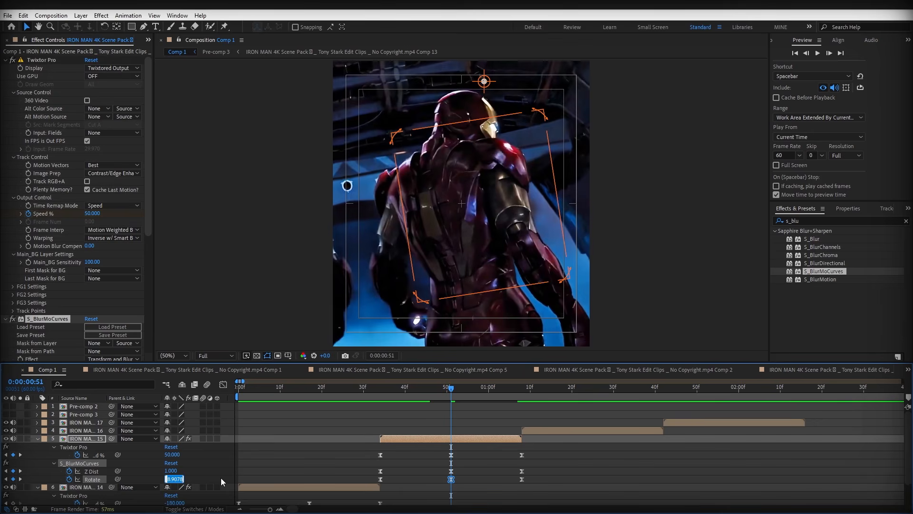
type("8")
key("Return")
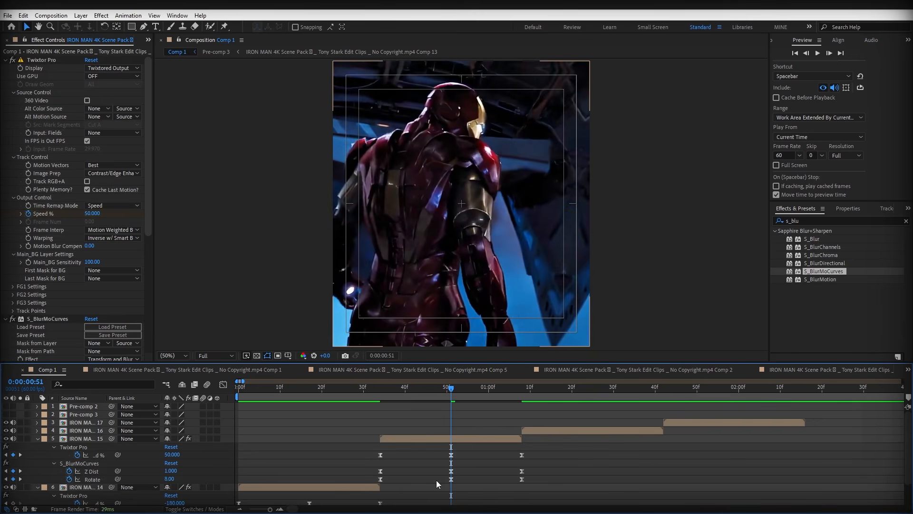
Step: Reshape the second clip's Z Dist value graph into a rounded arch by steepening the first and last keyframe handles
mouse_move(528, 480)
left_mouse_down()
mouse_move(432, 489)
mouse_move(352, 480)
mouse_move(459, 466)
mouse_move(533, 472)
left_mouse_up()
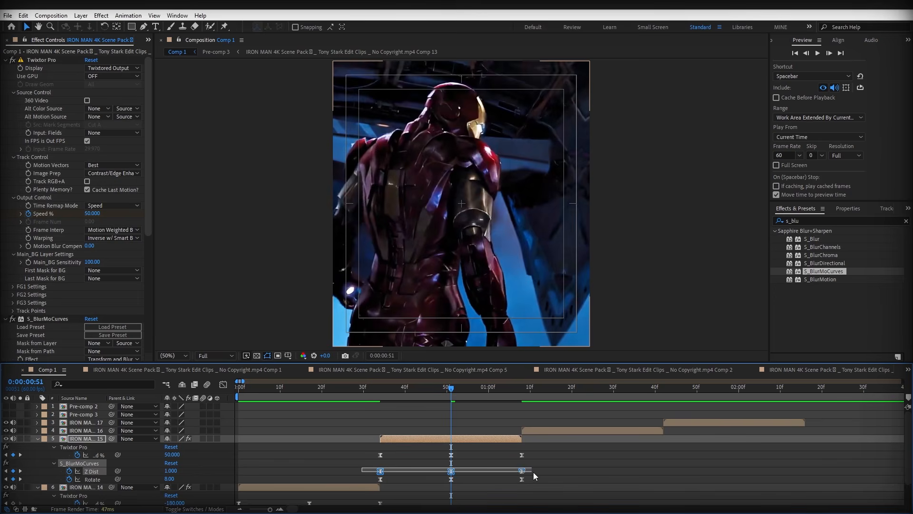
left_click(223, 385)
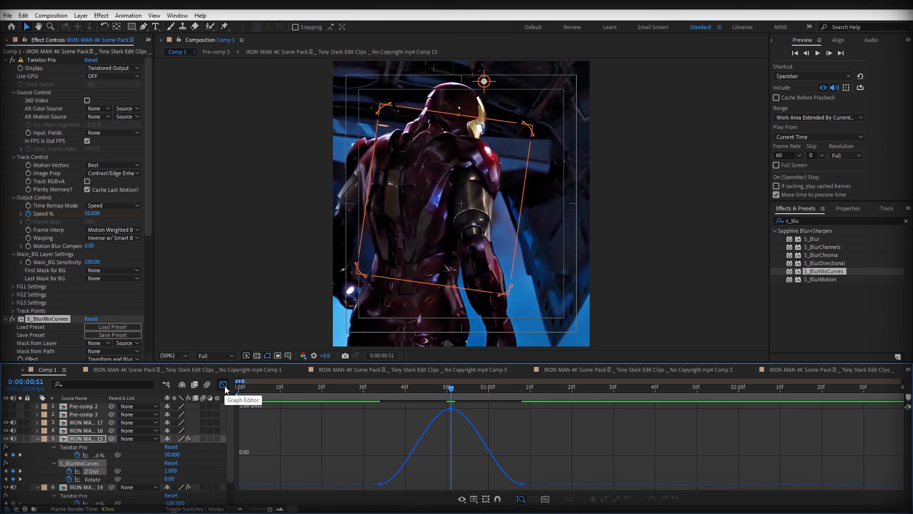
left_click(380, 483)
left_click_drag(402, 480, 382, 428)
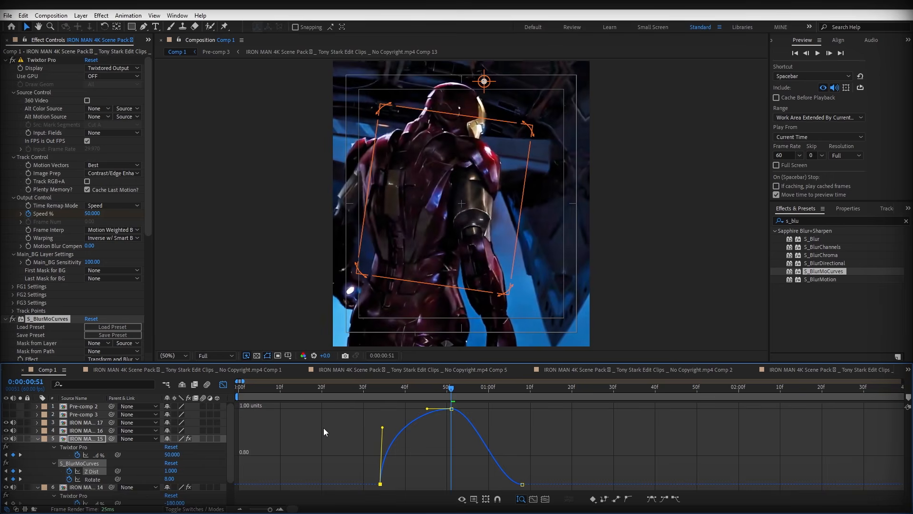
left_click(522, 484)
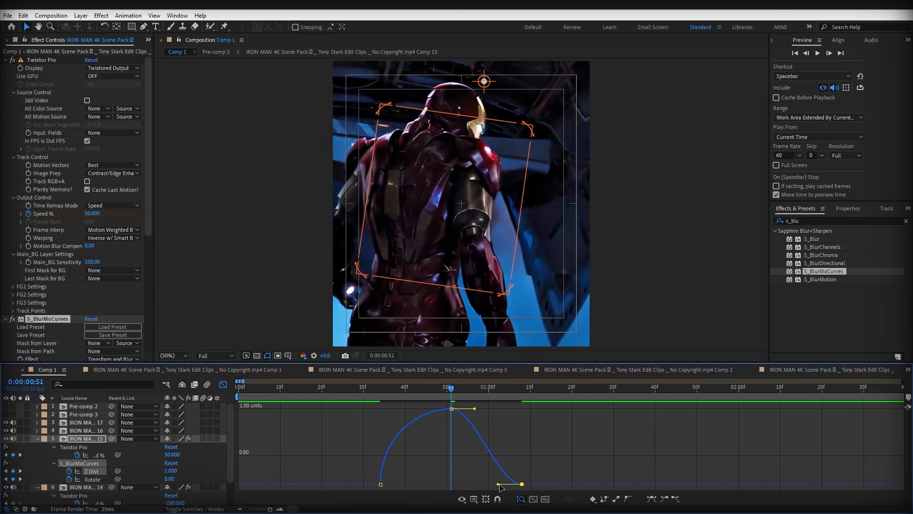
left_click_drag(498, 483, 519, 422)
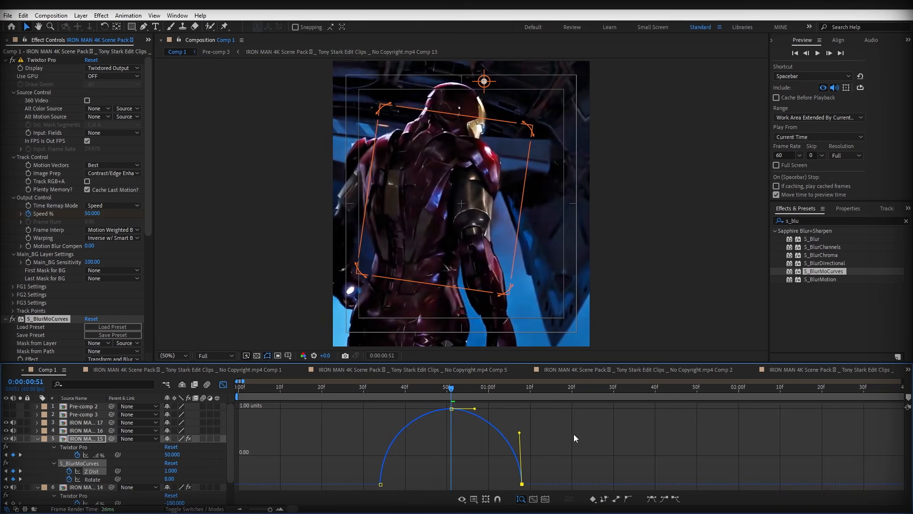
left_click(381, 484)
left_click(226, 384)
Step: Shape the second clip's Rotate graph into a rounded arch and move the S_BlurMoCurves center onto Iron Man's head, about 546, 228
left_click_drag(367, 476, 561, 484)
left_click(224, 384)
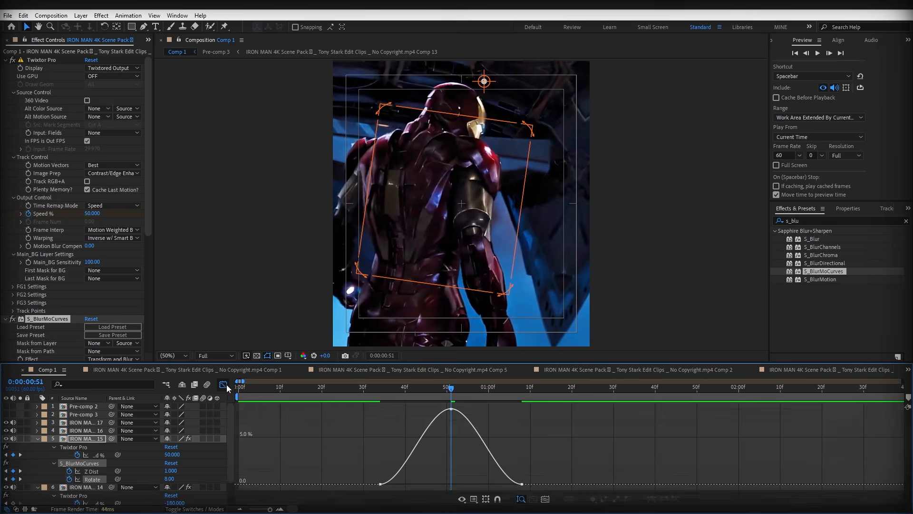
left_click(380, 484)
left_click_drag(405, 484, 322, 425)
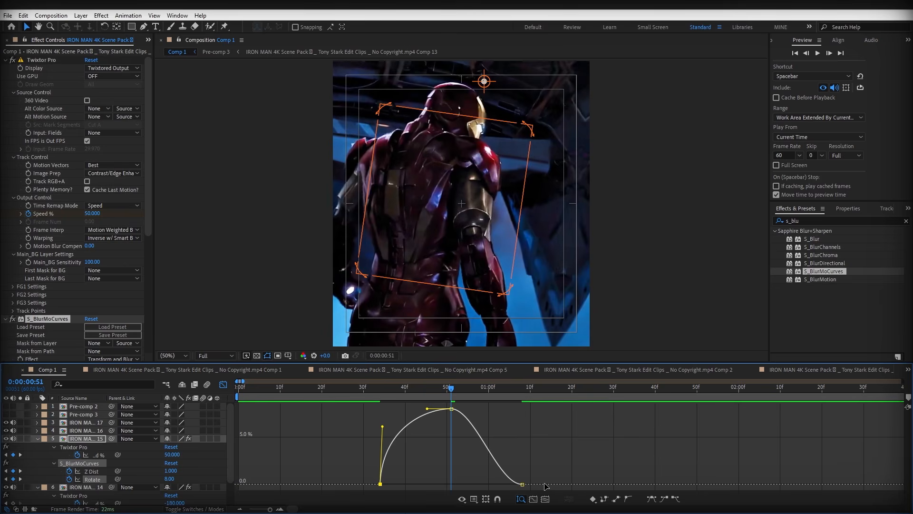
left_click(523, 484)
left_click_drag(497, 484, 639, 419)
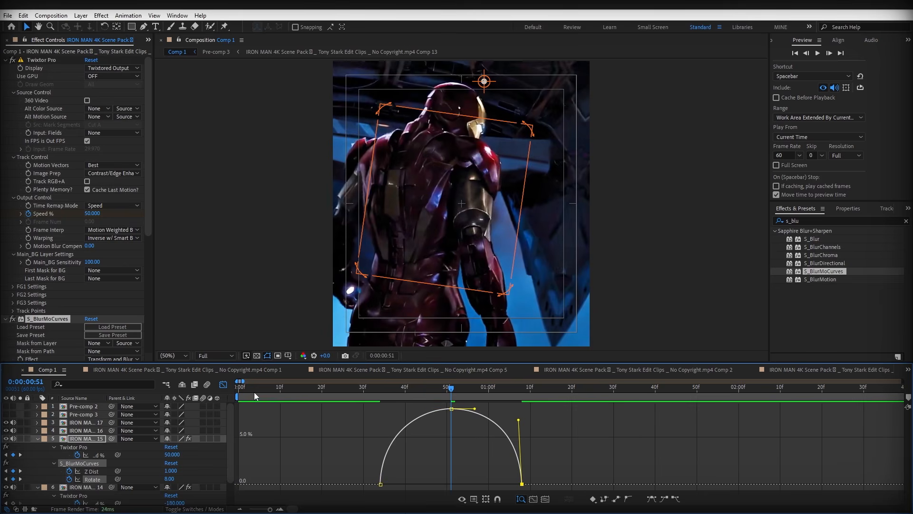
left_click(223, 384)
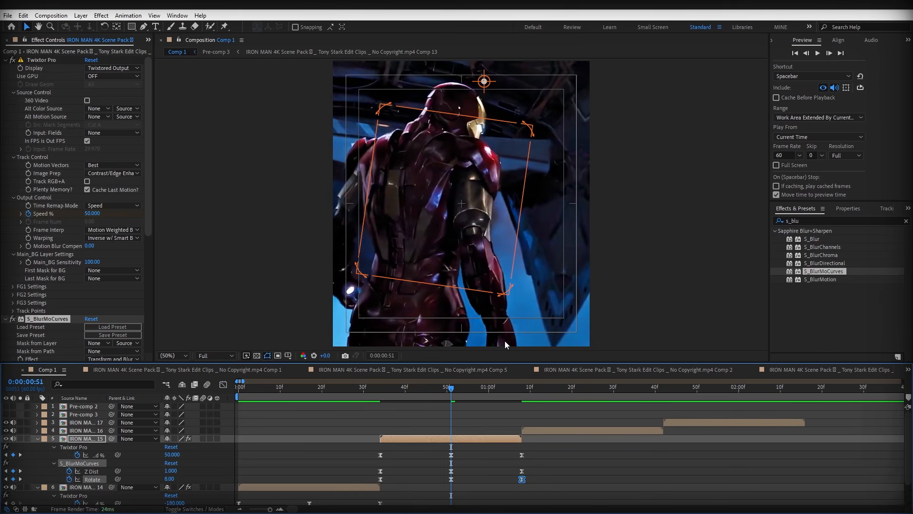
left_click_drag(484, 81, 475, 122)
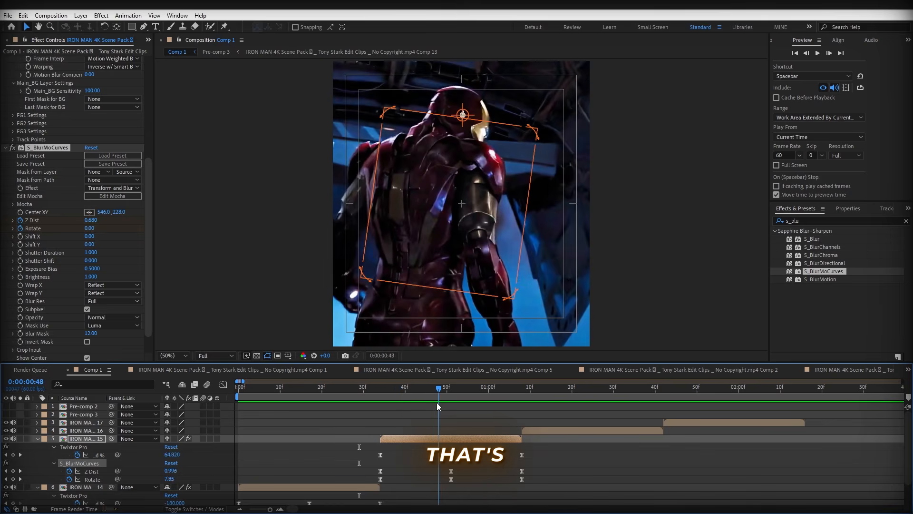
Step: Copy Twixtor Pro and S_BlurMoCurves with all their keyframes from the first clip onto the third clip at 0:00:01:08
scroll(436, 402, "down", 2)
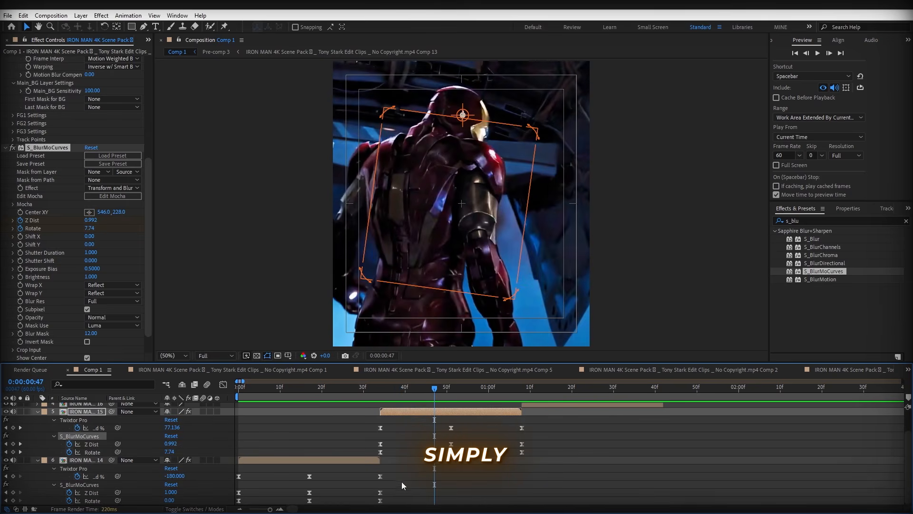
mouse_move(394, 473)
left_mouse_down()
mouse_move(320, 500)
mouse_move(235, 504)
left_mouse_up()
left_click(45, 62)
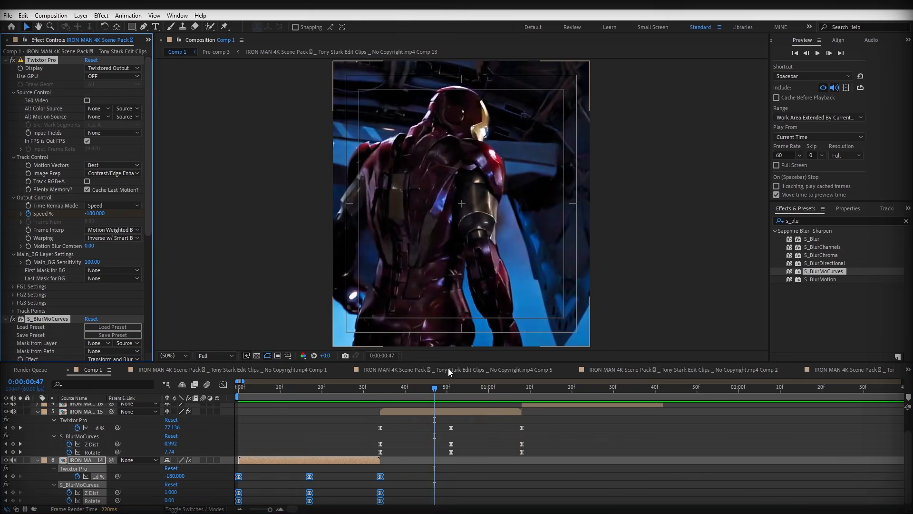
left_click(523, 388)
scroll(525, 389, "up", 2)
left_click(535, 428)
key("ctrl+v")
key("u")
left_click_drag(516, 438, 674, 475)
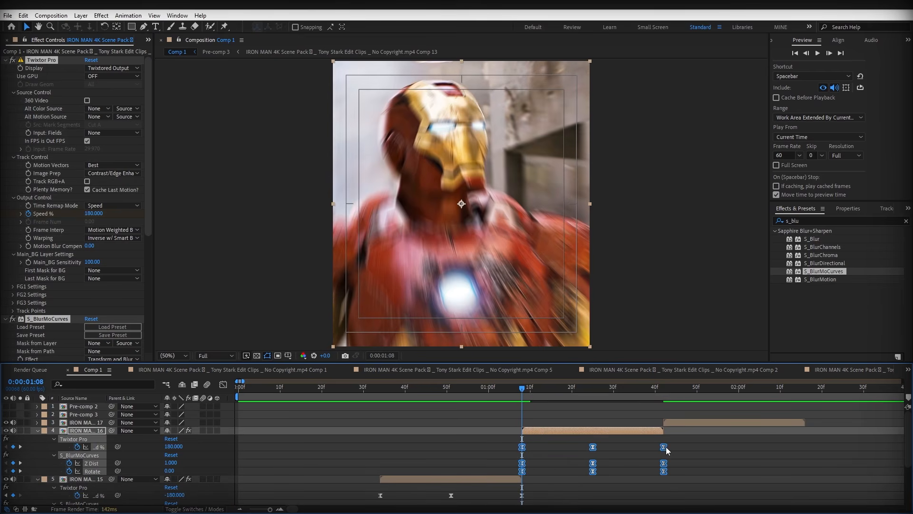
Step: Copy Twixtor Pro and S_BlurMoCurves with all their keyframes from the second clip onto the start of the fourth clip
scroll(496, 439, "down", 2)
left_click_drag(366, 464, 529, 500)
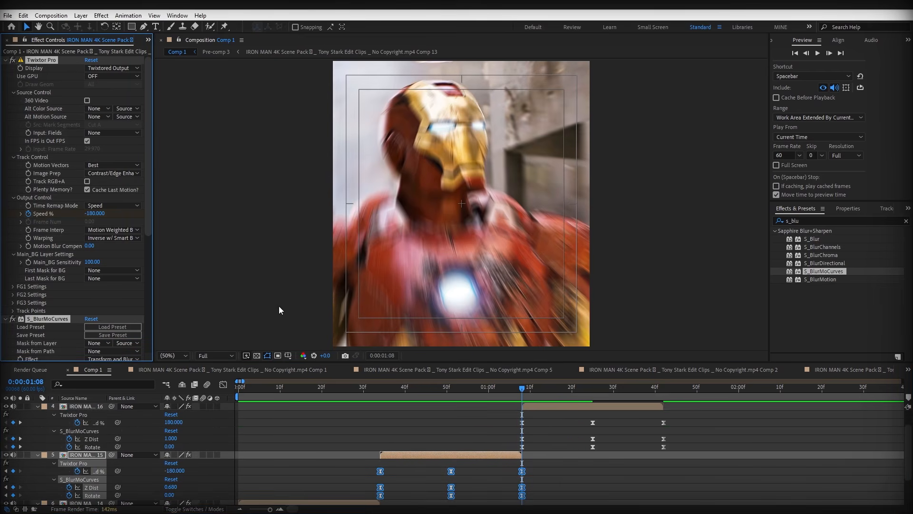
scroll(599, 418, "up", 2)
left_click(663, 387)
left_click(680, 422)
key("ctrl+v")
key("u")
left_click_drag(653, 431, 825, 472)
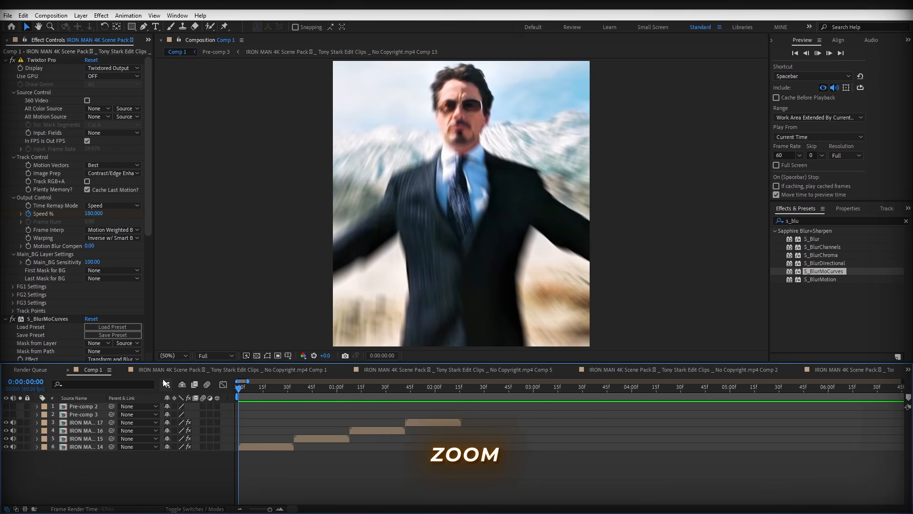
Step: Preview the four-clip sequence from 0:00:00:00
key("space")
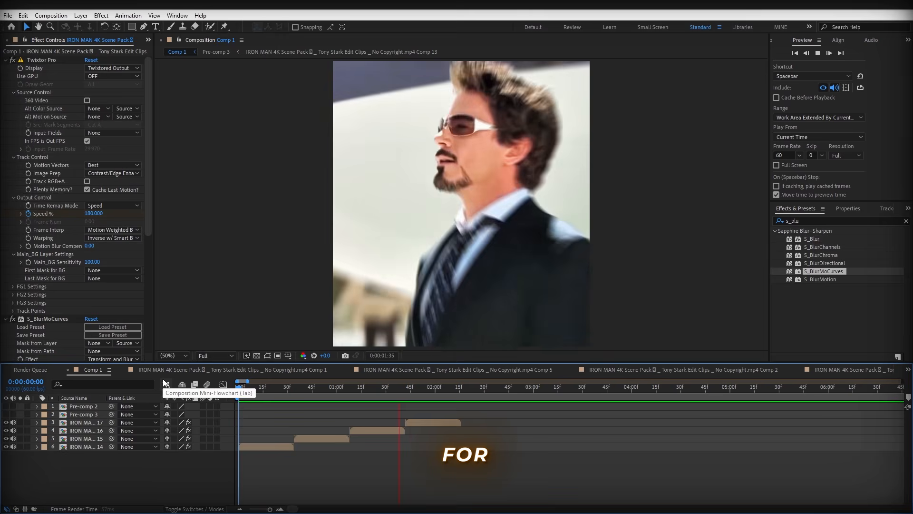